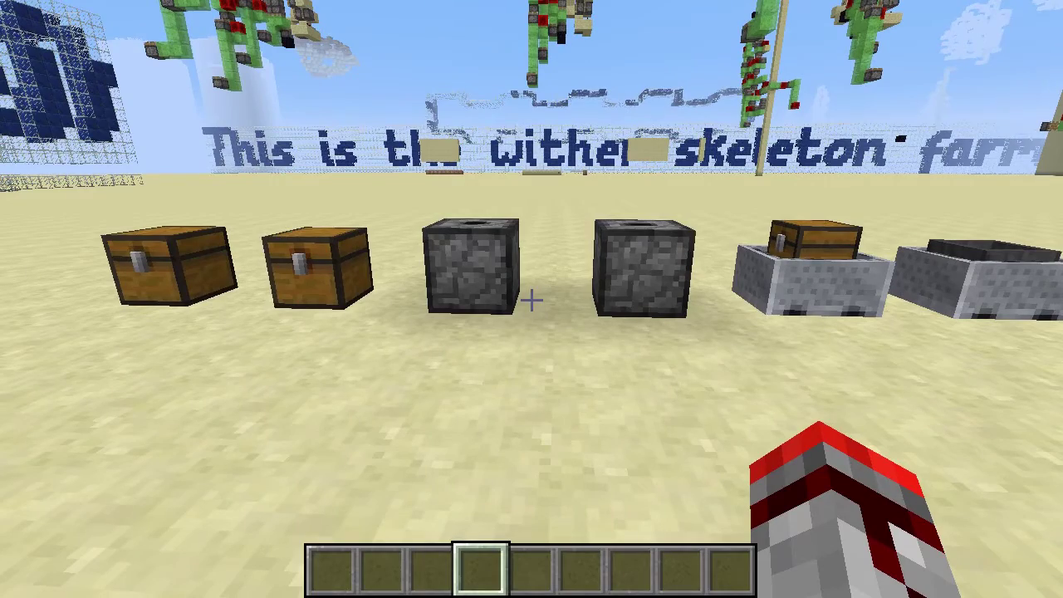
- Walk up to the row of containers and line up in front of the two chests
{"action": "key", "text": "w"}
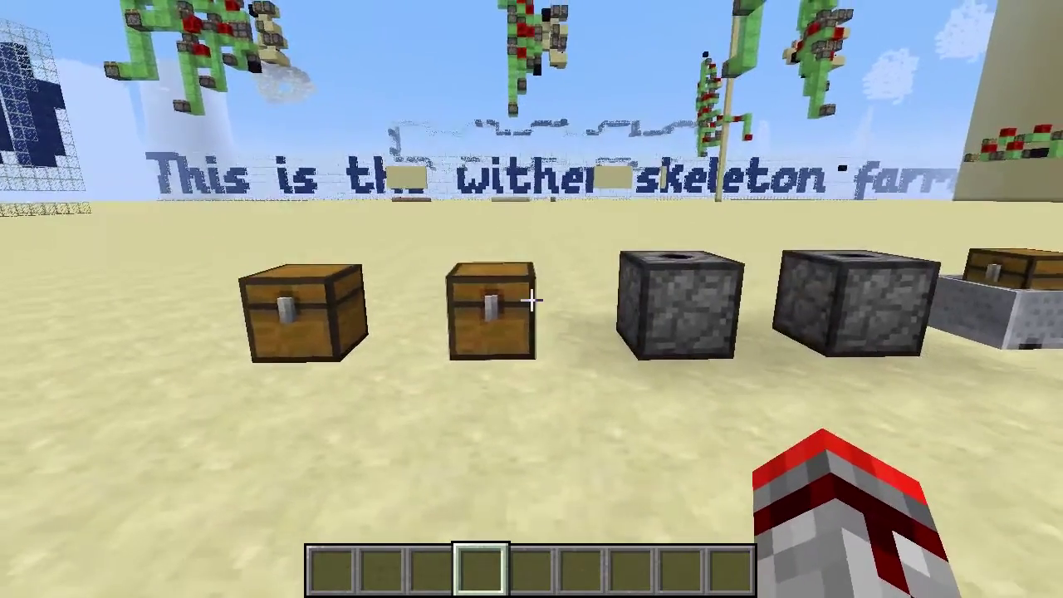
{"action": "key", "text": "s"}
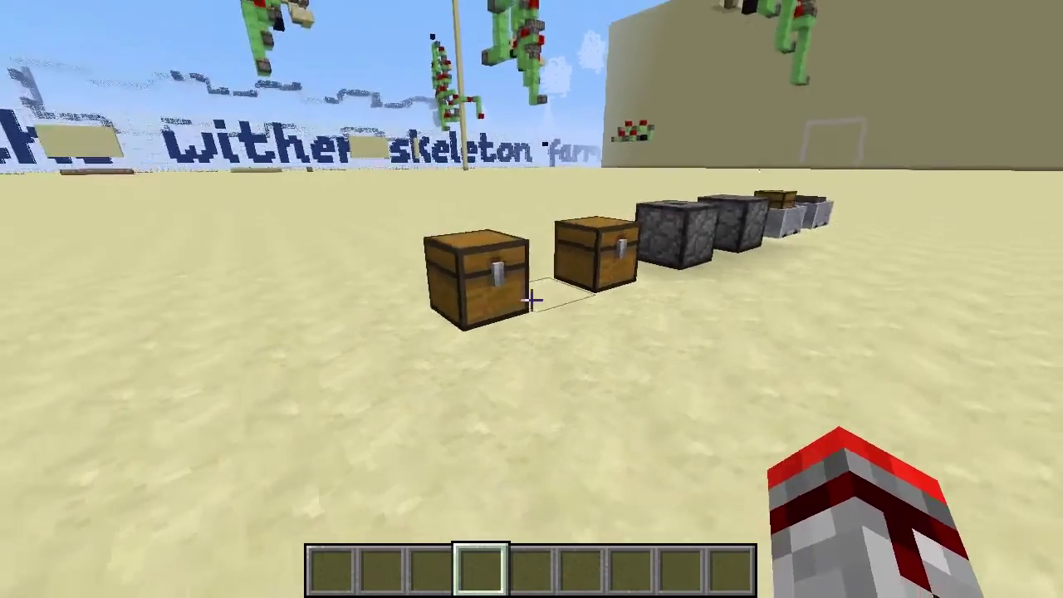
{"action": "key", "text": "w"}
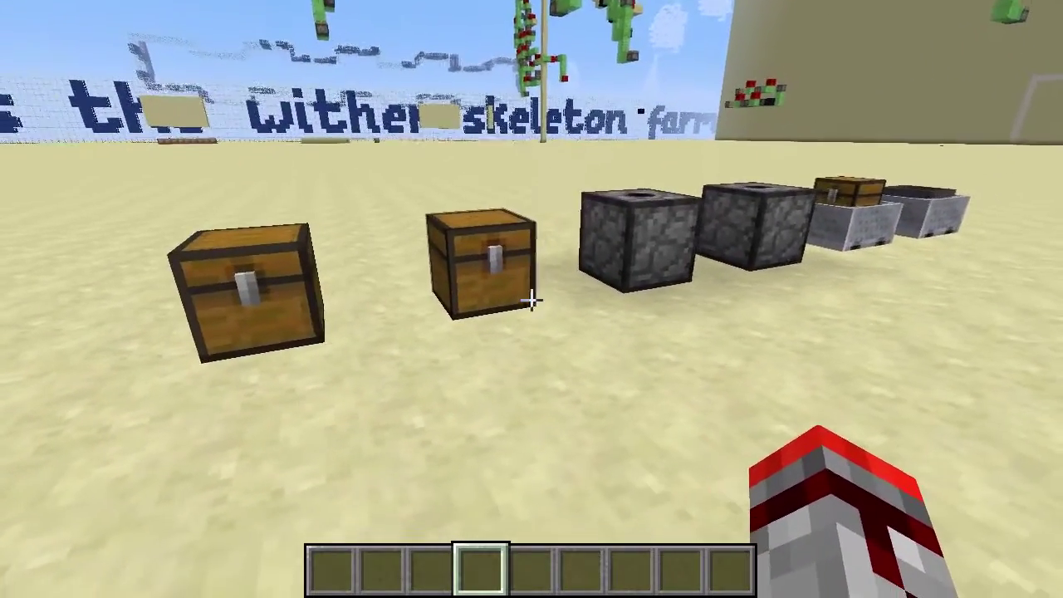
{"action": "key", "text": "w"}
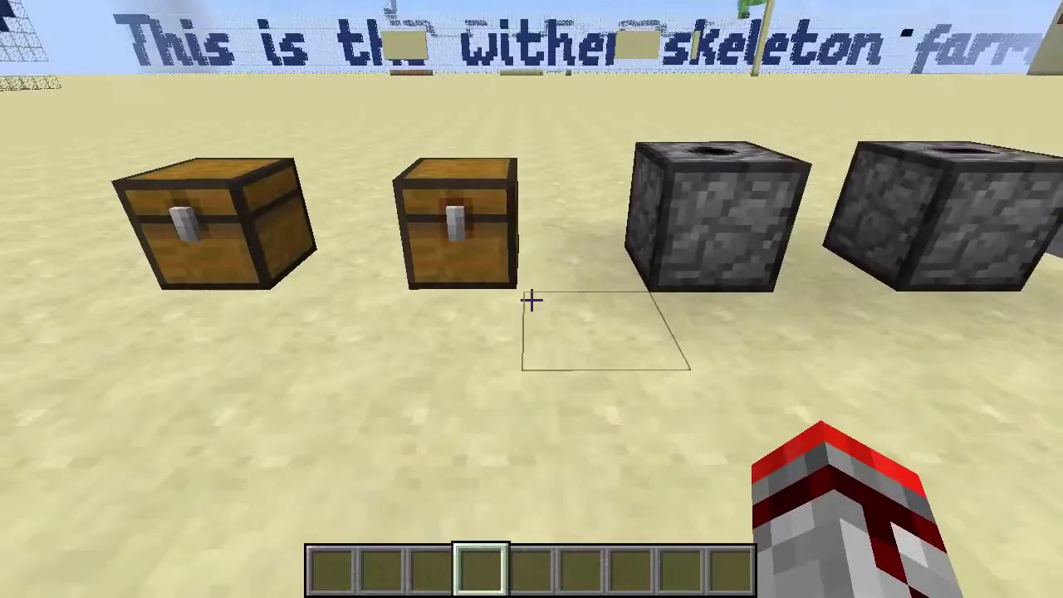
{"action": "key", "text": "w"}
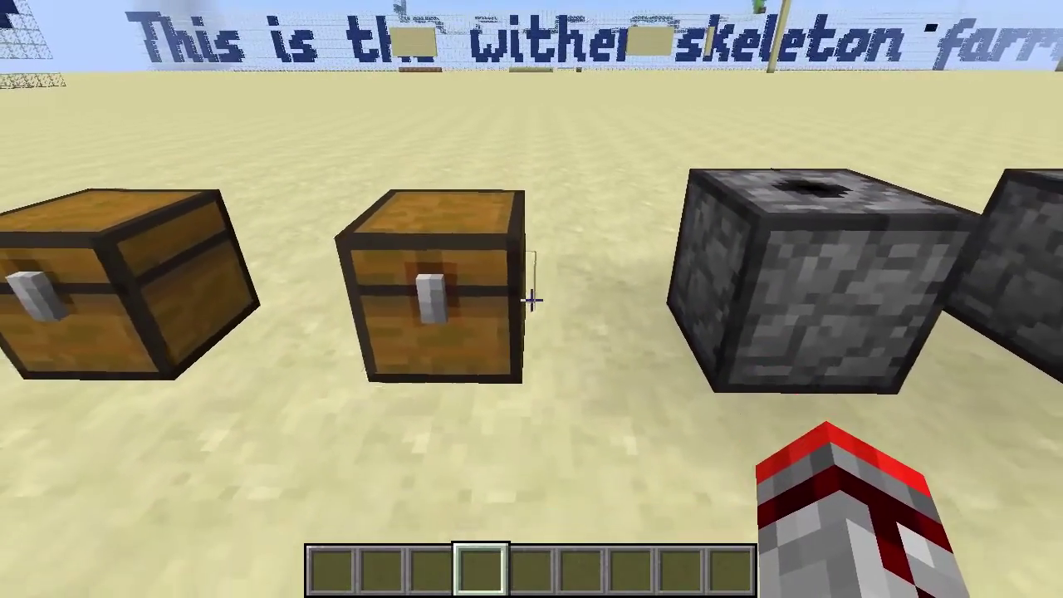
{"action": "key", "text": "s"}
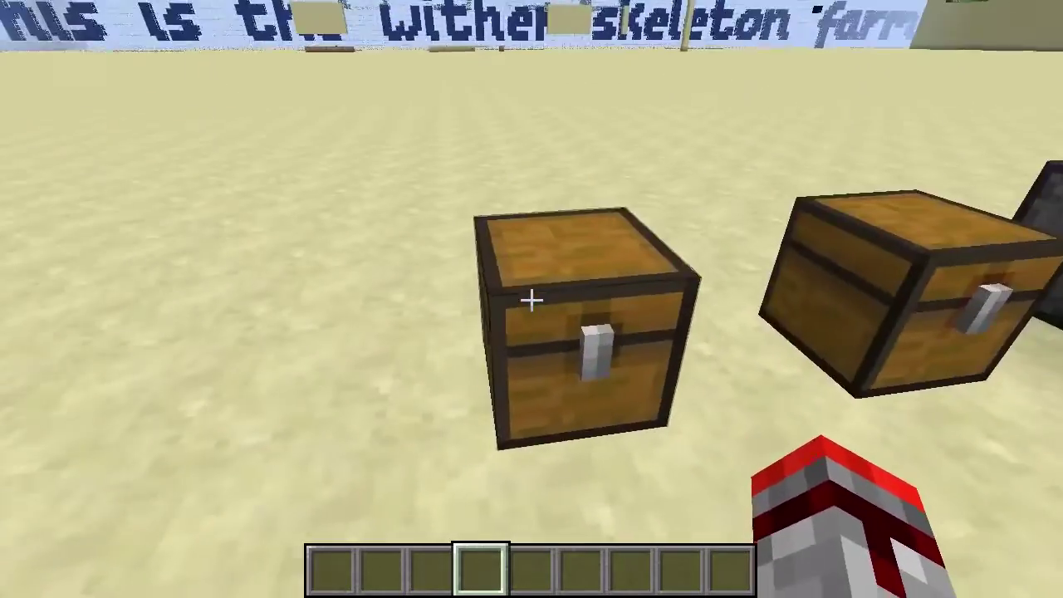
{"action": "key", "text": "s"}
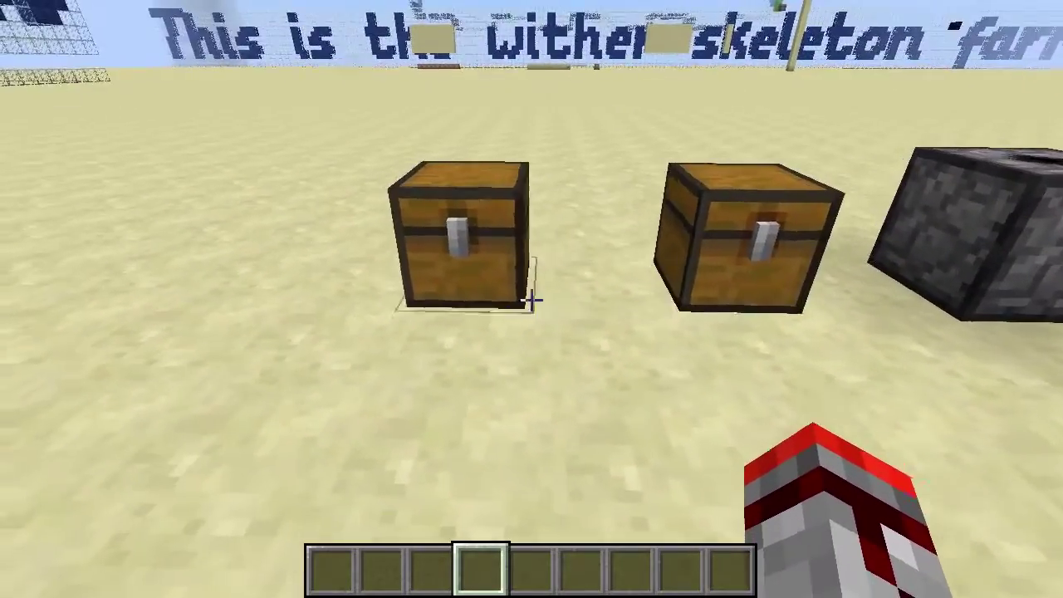
{"action": "key", "text": "w"}
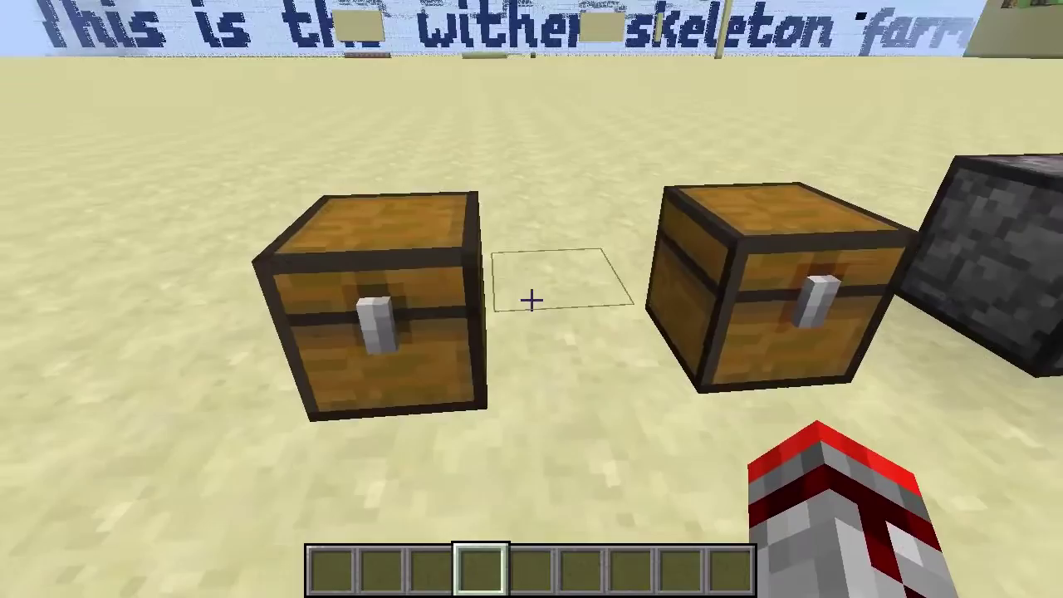
{"action": "key", "text": "s"}
{"action": "key", "text": "w"}
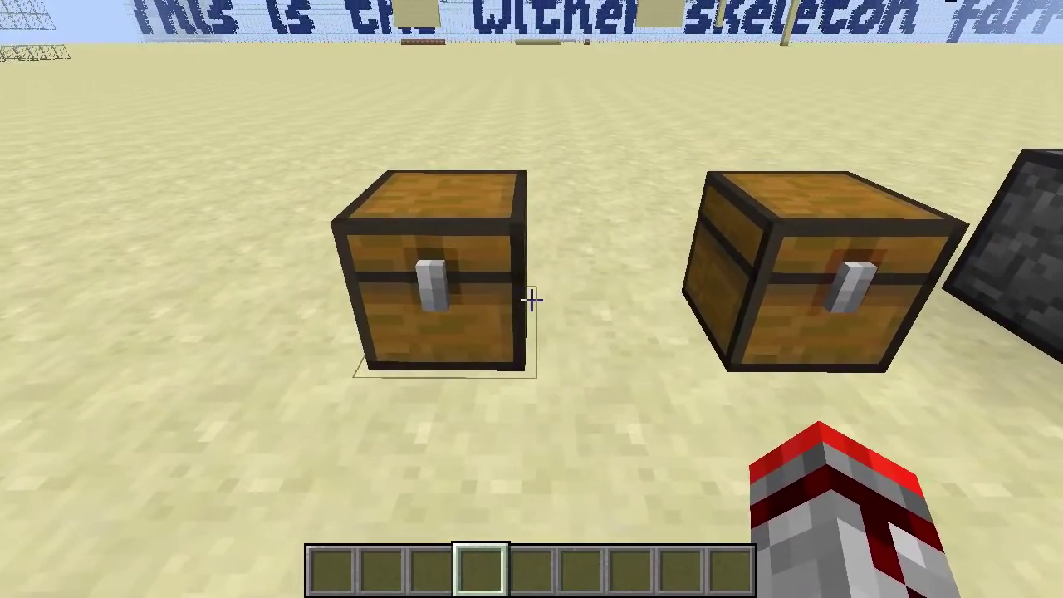
{"action": "key", "text": "s"}
{"action": "key", "text": "s"}
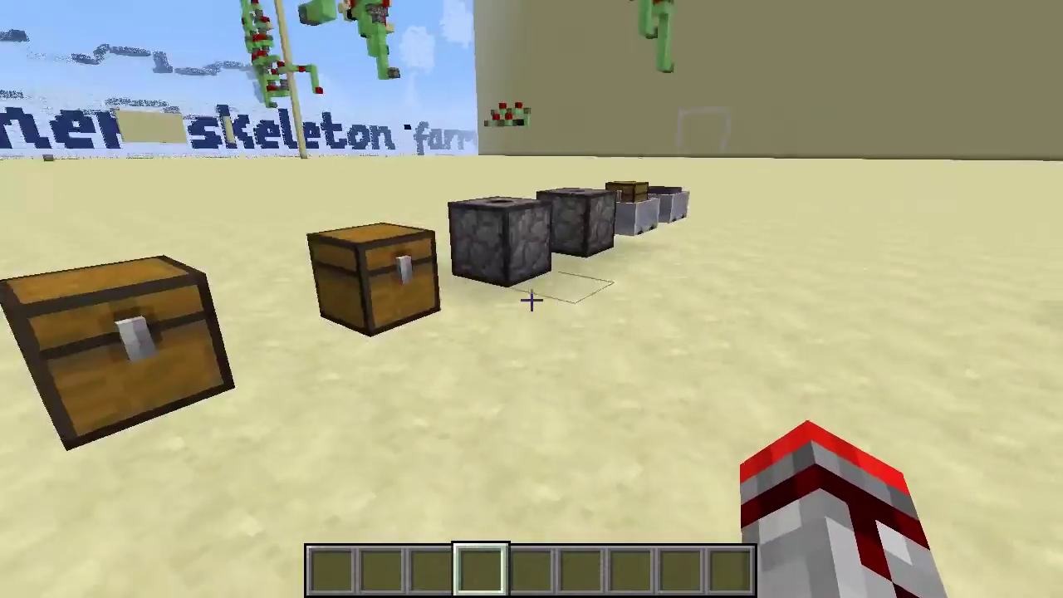
{"action": "key", "text": "w"}
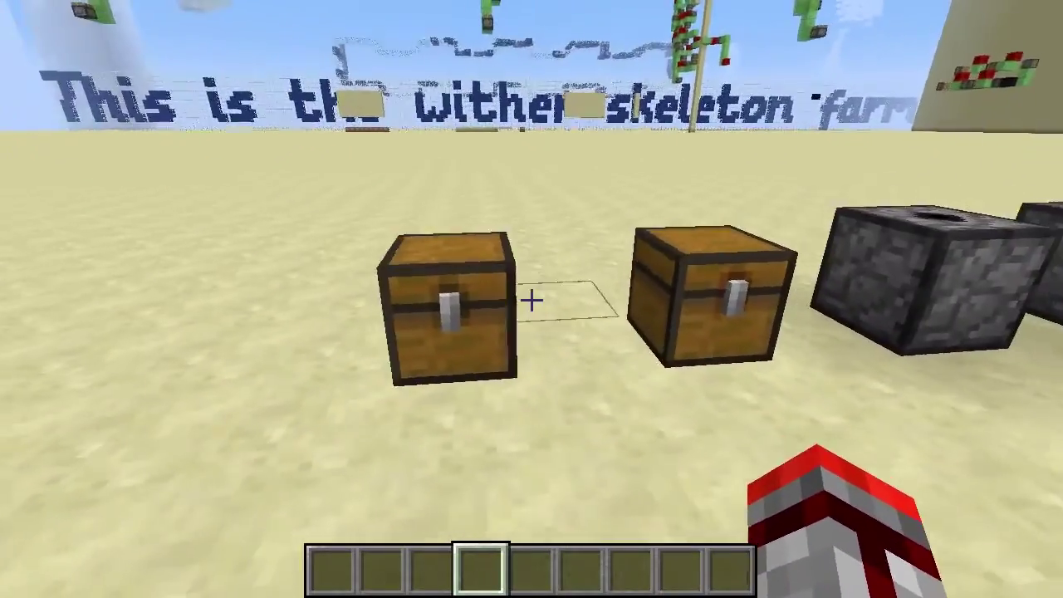
{"action": "key", "text": "s"}
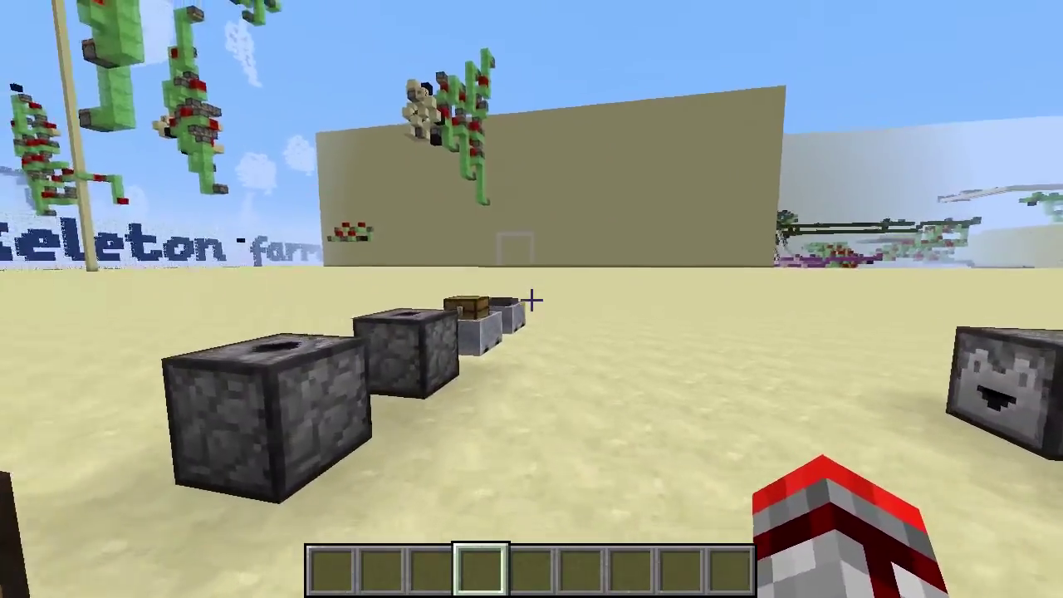
{"action": "key", "text": "w"}
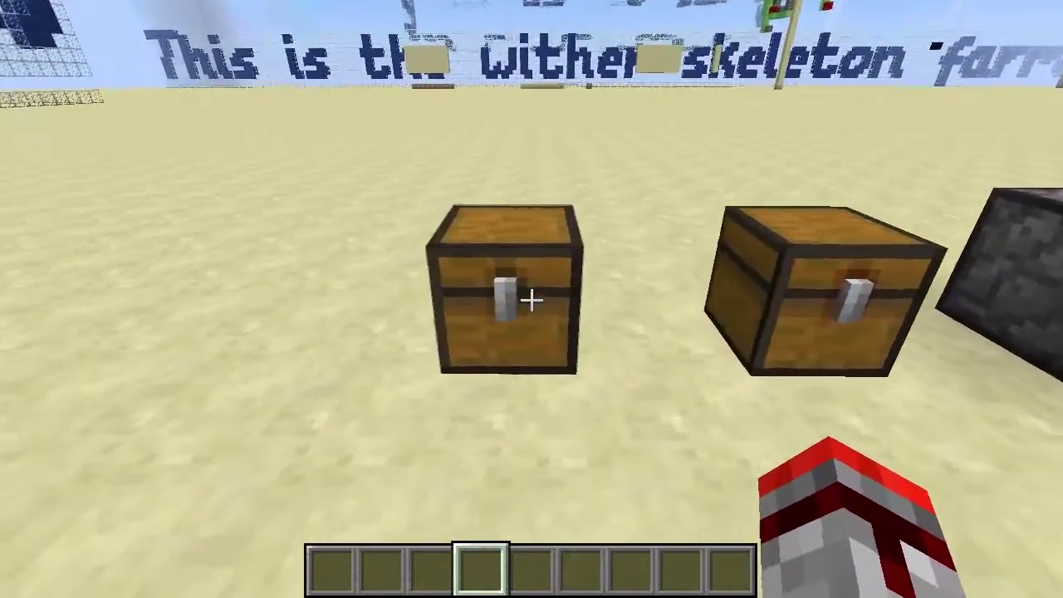
- Peek into the first chest, then visit the music and sound settings and return to the game
{"action": "right_click", "coordinate": [530, 300]}
{"action": "key", "text": "Escape"}
{"action": "key", "text": "s"}
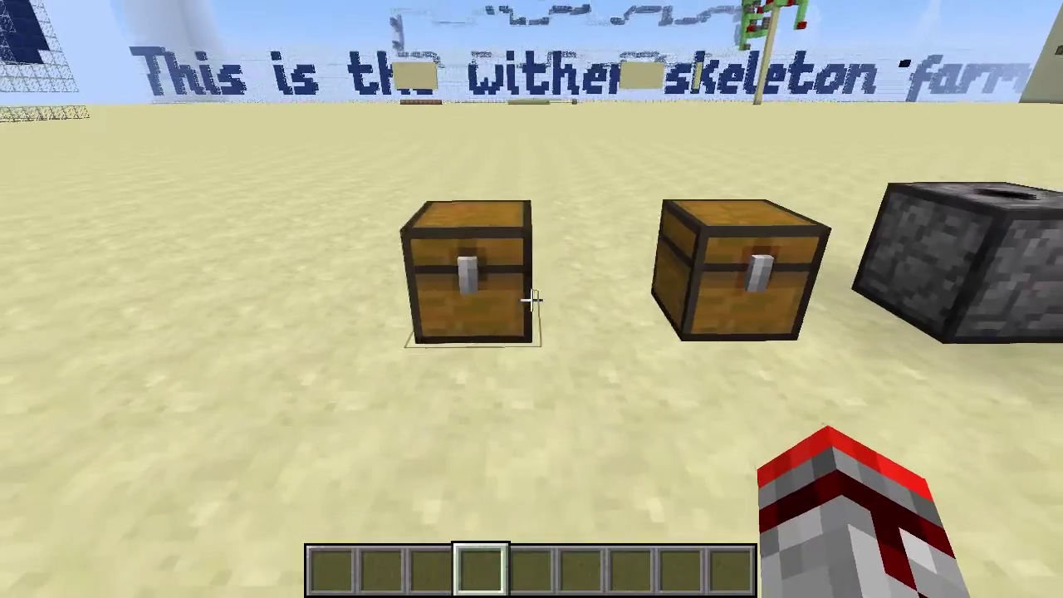
{"action": "key", "text": "Escape"}
{"action": "left_click", "coordinate": [437, 343]}
{"action": "left_click", "coordinate": [440, 289]}
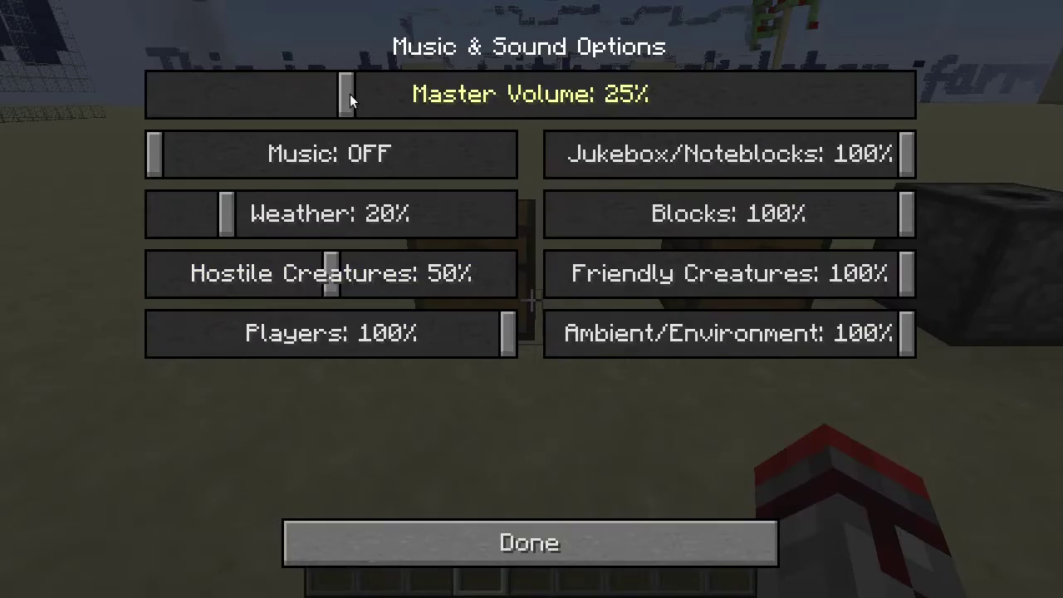
{"action": "key", "text": "Escape"}
- Open each of the two chests in turn, rechecking their contents several times
{"action": "right_click", "coordinate": [531, 300]}
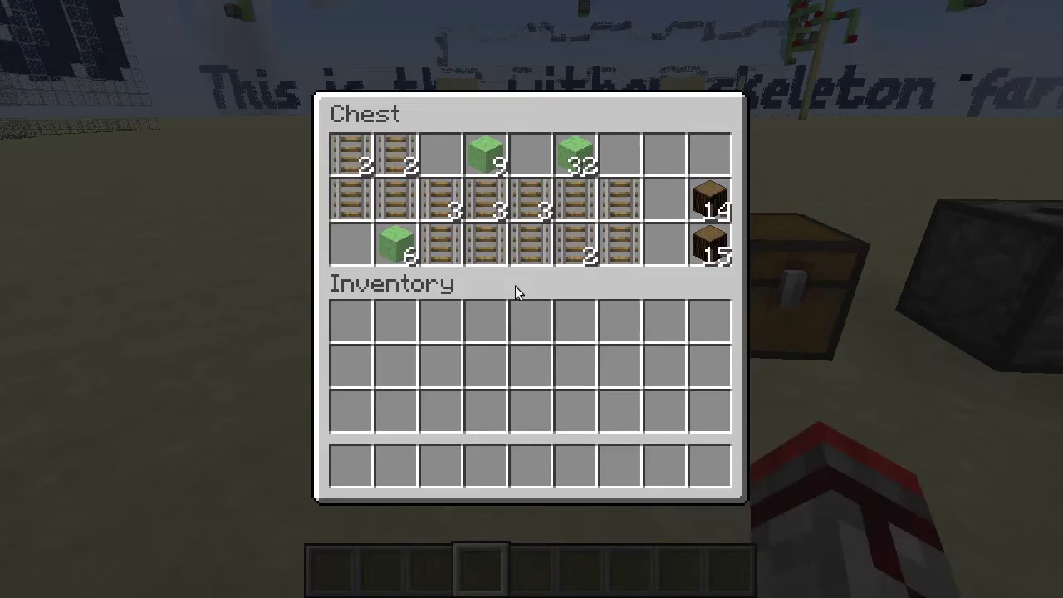
{"action": "key", "text": "Escape"}
{"action": "key", "text": "d"}
{"action": "right_click", "coordinate": [533, 300]}
{"action": "key", "text": "Escape"}
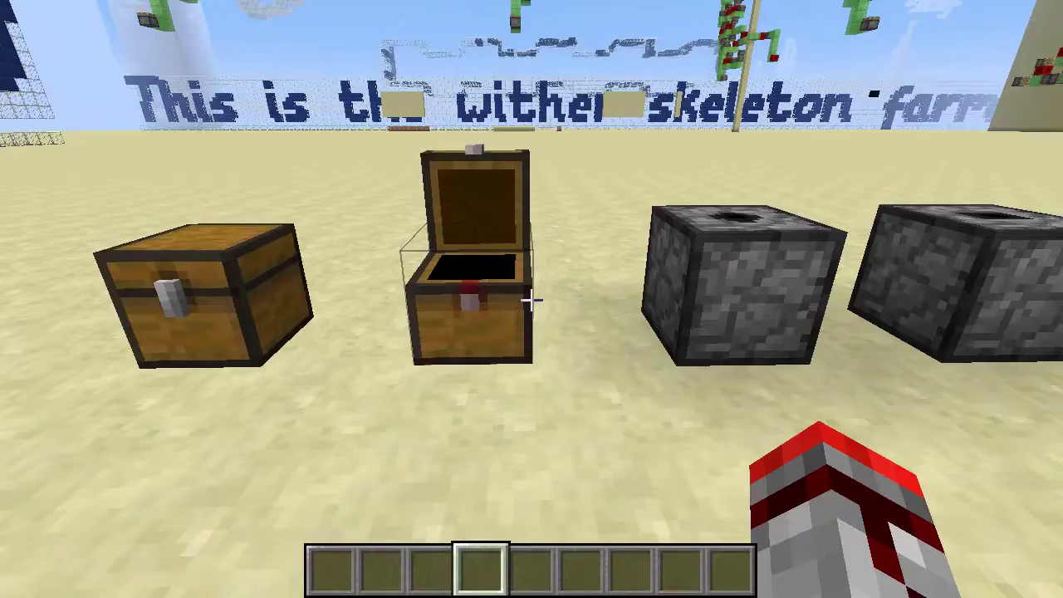
{"action": "key", "text": "d"}
{"action": "key", "text": "a"}
{"action": "right_click", "coordinate": [530, 299]}
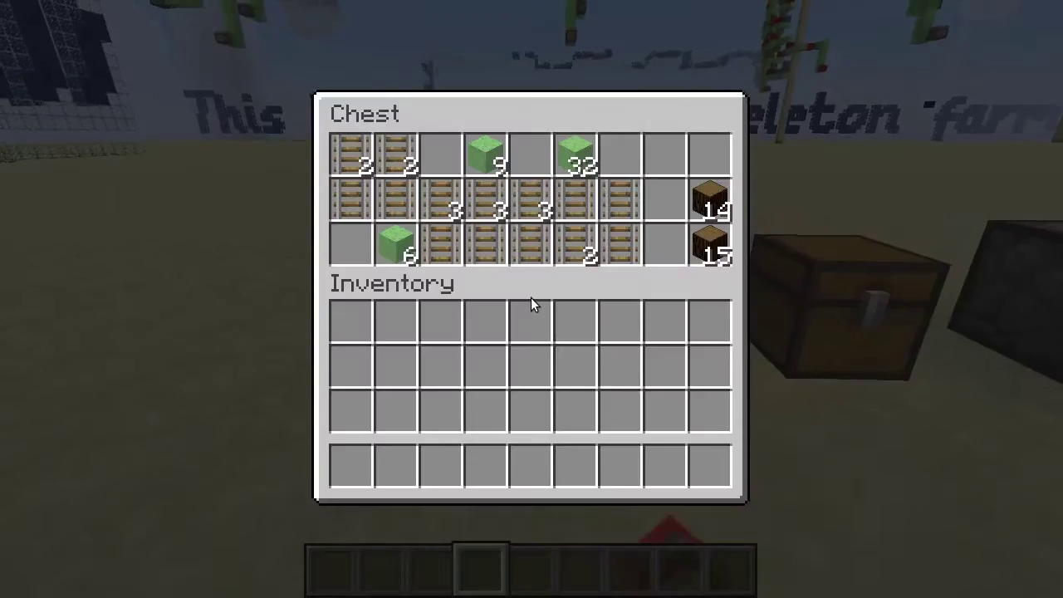
{"action": "key", "text": "Escape"}
{"action": "key", "text": "d"}
{"action": "right_click", "coordinate": [530, 300]}
{"action": "key", "text": "Escape"}
{"action": "key", "text": "d"}
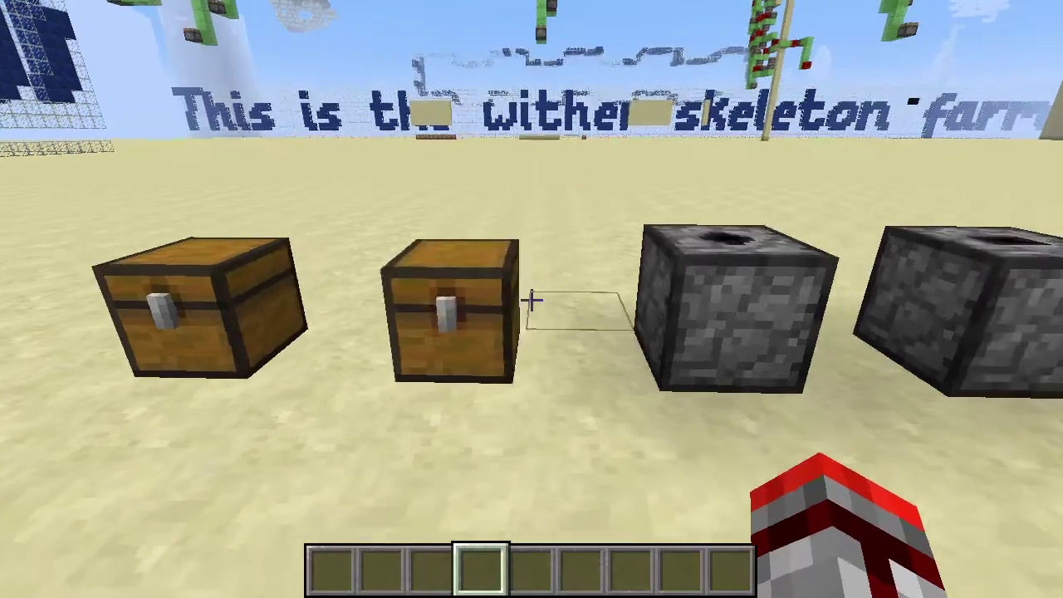
{"action": "key", "text": "a"}
{"action": "right_click", "coordinate": [531, 300]}
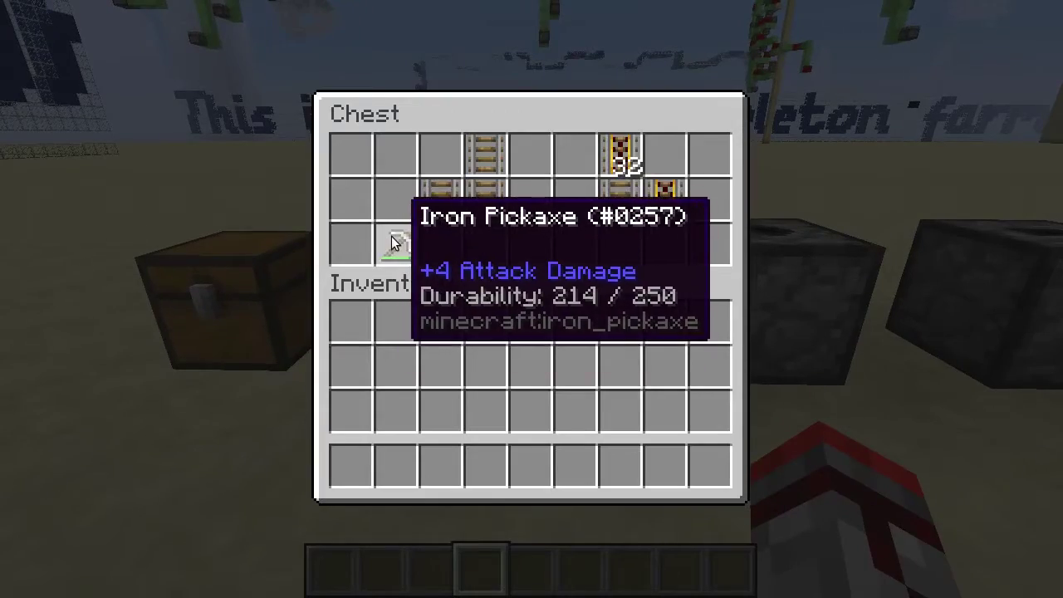
{"action": "key", "text": "Escape"}
- Inspect what the dispenser and the dropper hold
{"action": "key", "text": "d"}
{"action": "right_click", "coordinate": [531, 300]}
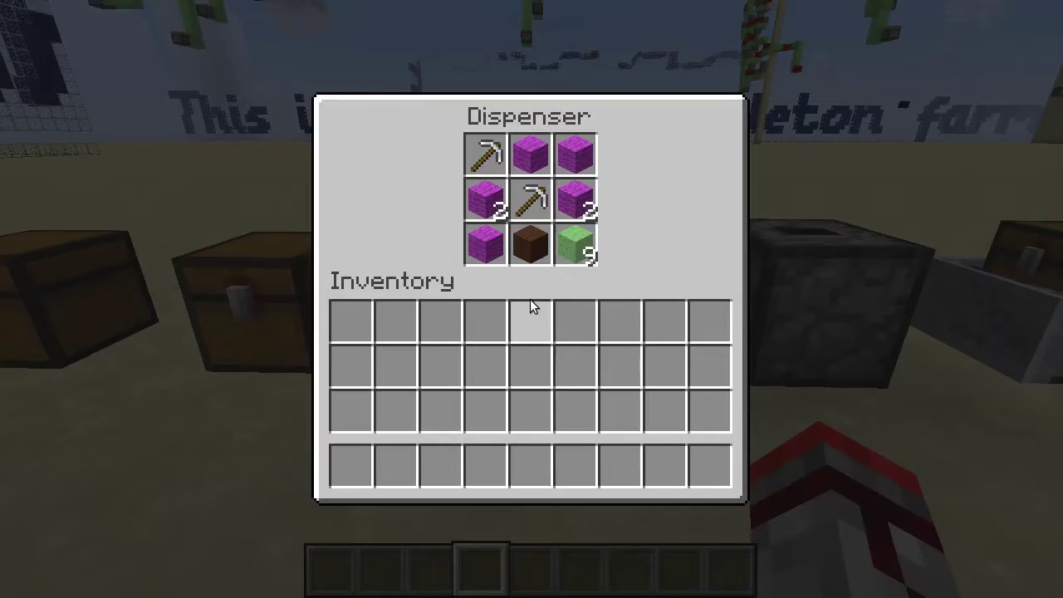
{"action": "key", "text": "Escape"}
{"action": "key", "text": "d"}
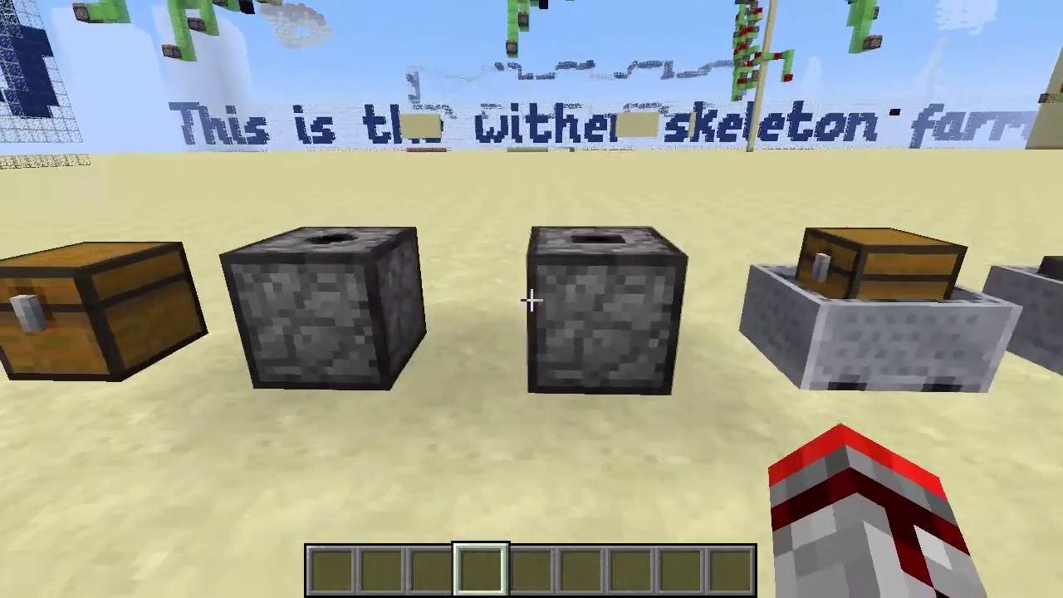
{"action": "right_click", "coordinate": [531, 300]}
{"action": "key", "text": "Escape"}
- Inspect the storage minecart's and hopper minecart's contents
{"action": "key", "text": "d"}
{"action": "right_click", "coordinate": [531, 300]}
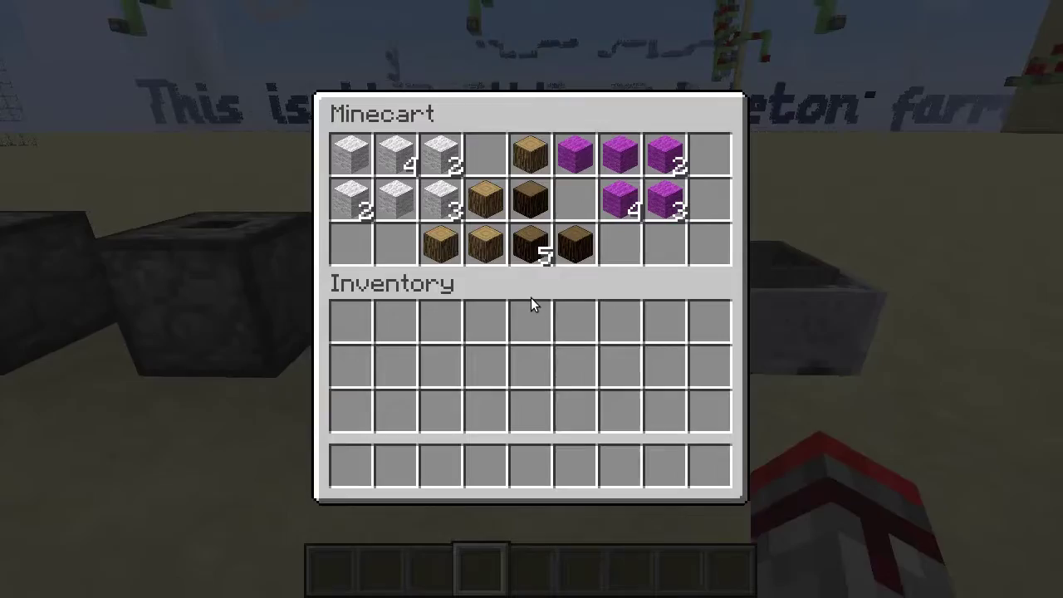
{"action": "key", "text": "Escape"}
{"action": "key", "text": "d"}
{"action": "right_click", "coordinate": [531, 300]}
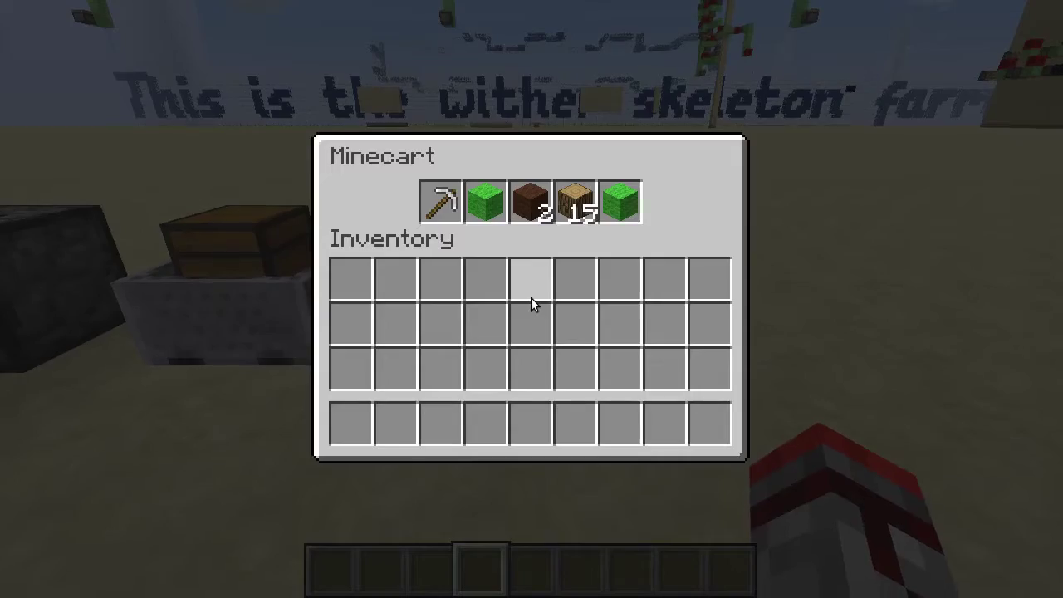
{"action": "key", "text": "Escape"}
- Pick-block the hopper minecart and chest minecart into the first two hotbar slots
{"action": "key", "text": "a"}
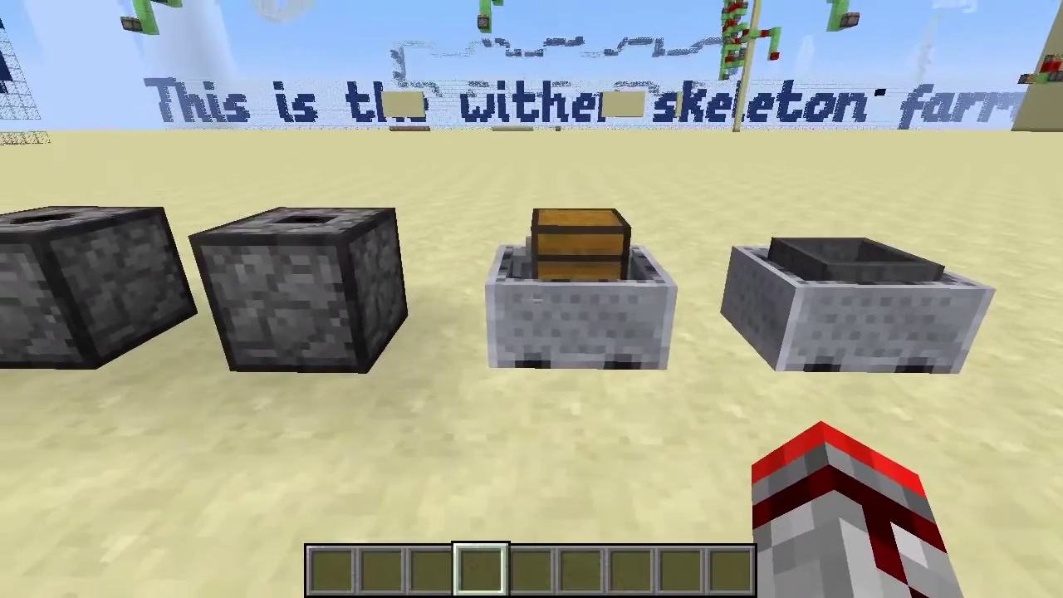
{"action": "key", "text": "d"}
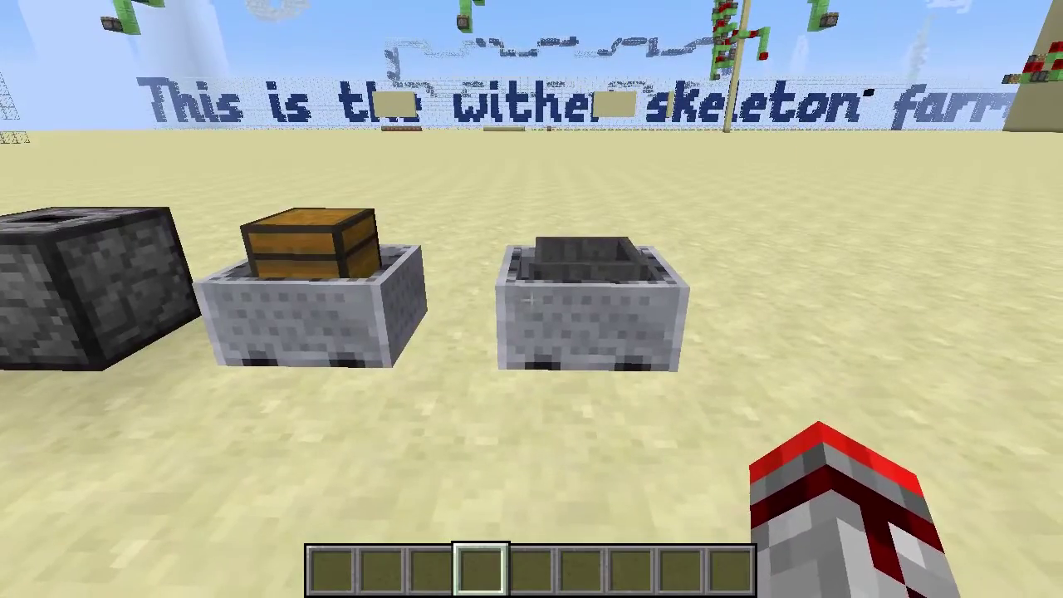
{"action": "middle_click", "coordinate": [531, 300]}
{"action": "key", "text": "e"}
{"action": "key", "text": "e"}
{"action": "key", "text": "2"}
{"action": "key", "text": "a"}
{"action": "middle_click", "coordinate": [531, 300]}
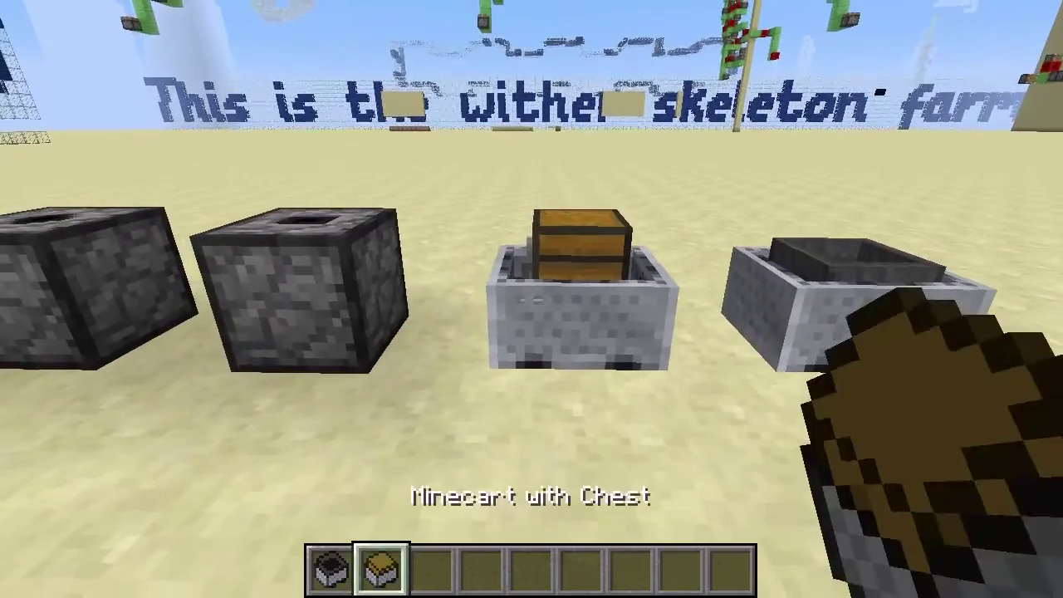
- Discard the minecart items through the creative inventory until the hotbar is empty
{"action": "key", "text": "e"}
{"action": "key", "text": "e"}
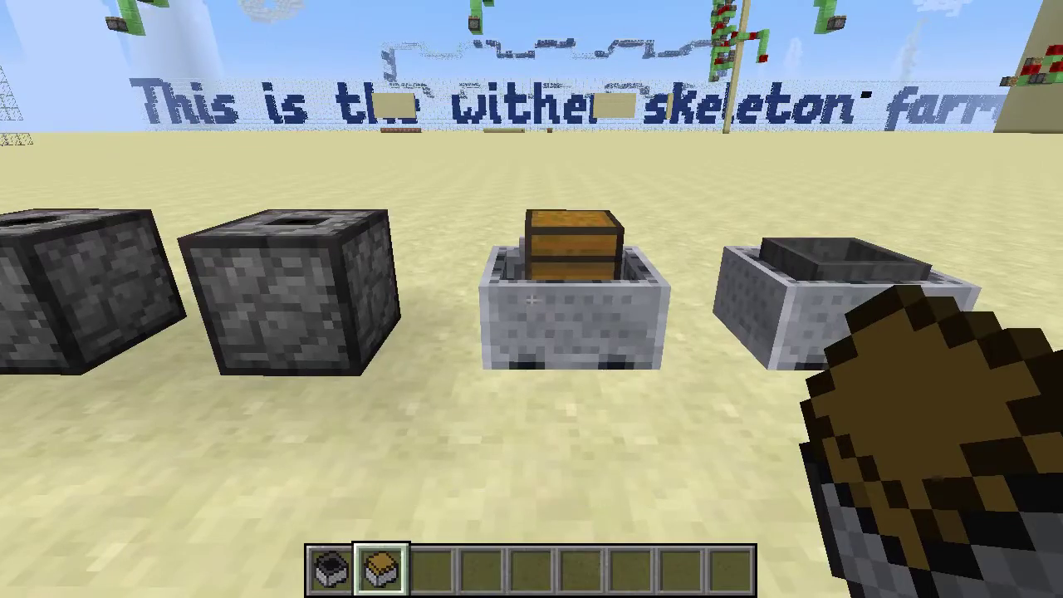
{"action": "key", "text": "e"}
{"action": "left_click", "coordinate": [477, 429]}
{"action": "left_click", "coordinate": [489, 291]}
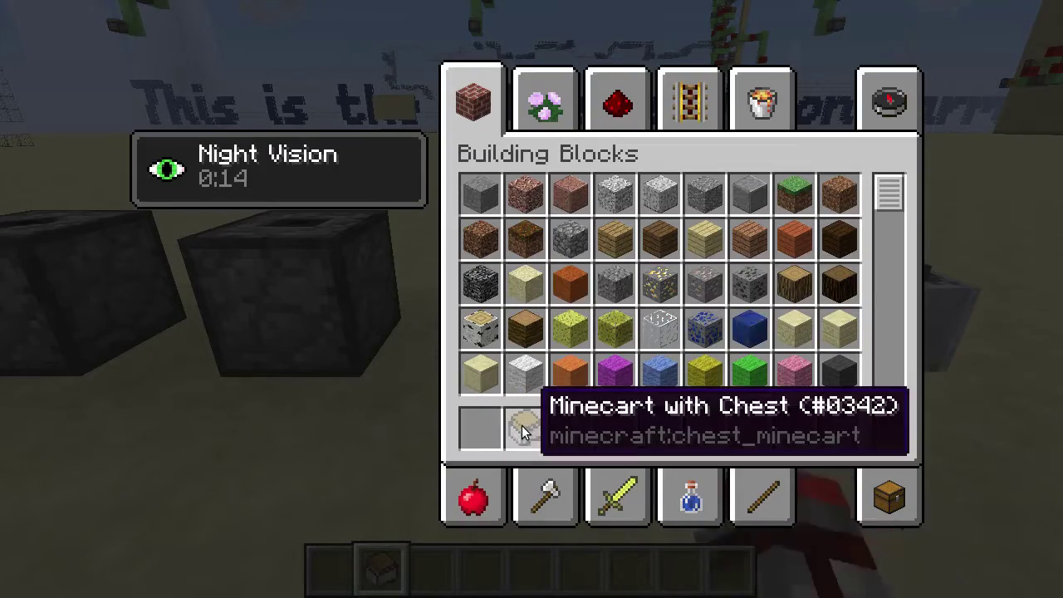
{"action": "key", "text": "e"}
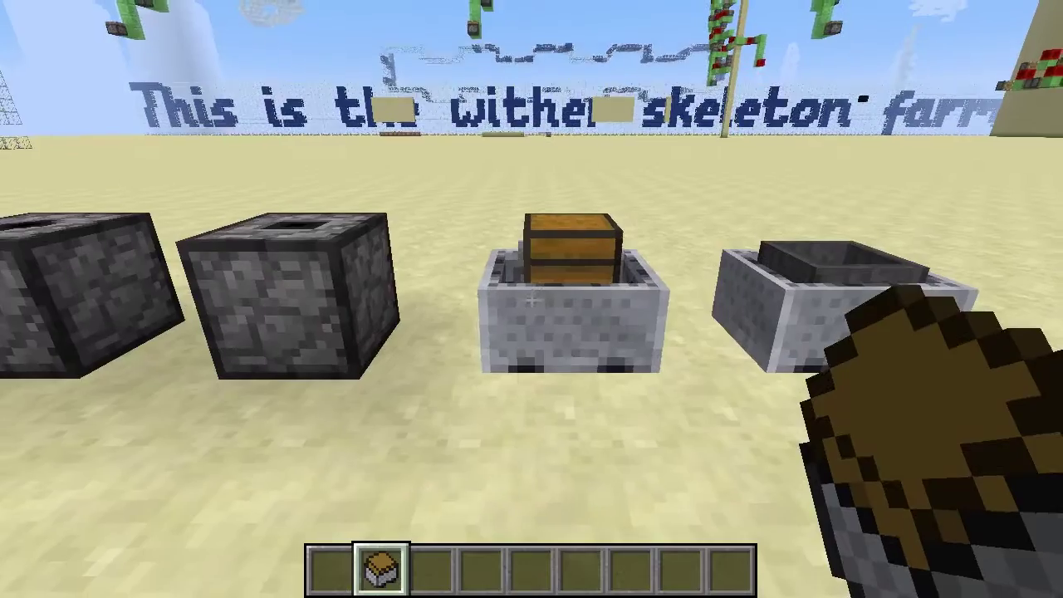
{"action": "key", "text": "1"}
{"action": "middle_click", "coordinate": [532, 299]}
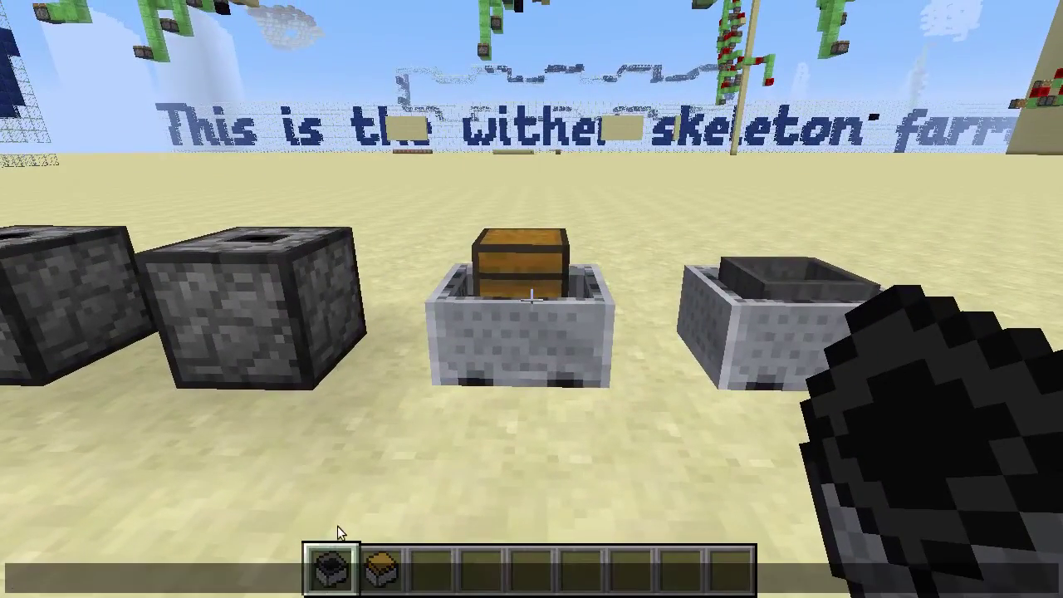
{"action": "key", "text": "e"}
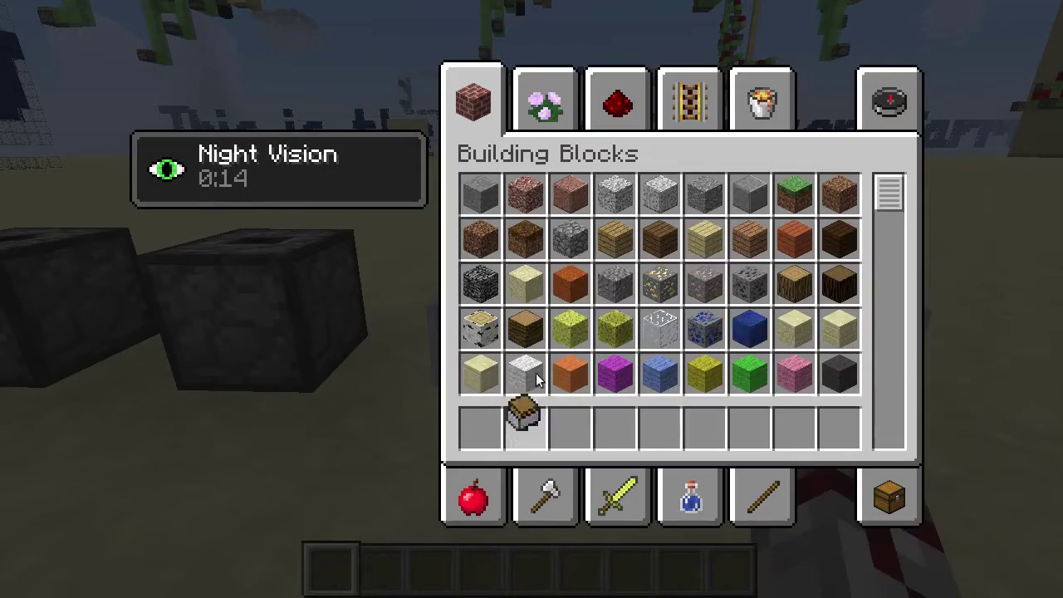
{"action": "left_click", "coordinate": [526, 428], "text": "shift"}
{"action": "key", "text": "e"}
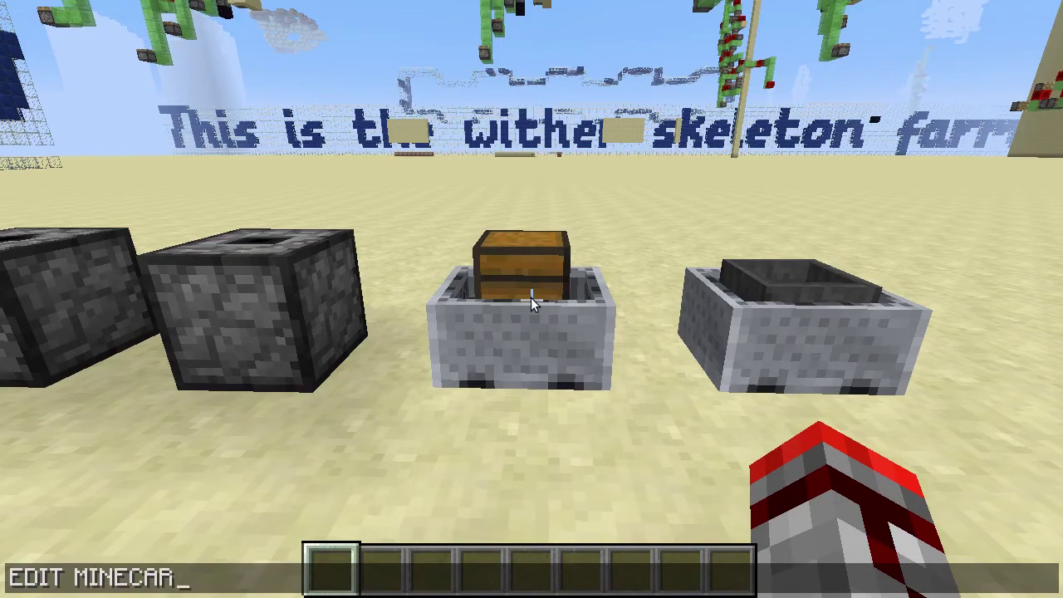
- Walk around until the two chests, dispensers and minecarts are all centred in view
{"action": "key", "text": "a"}
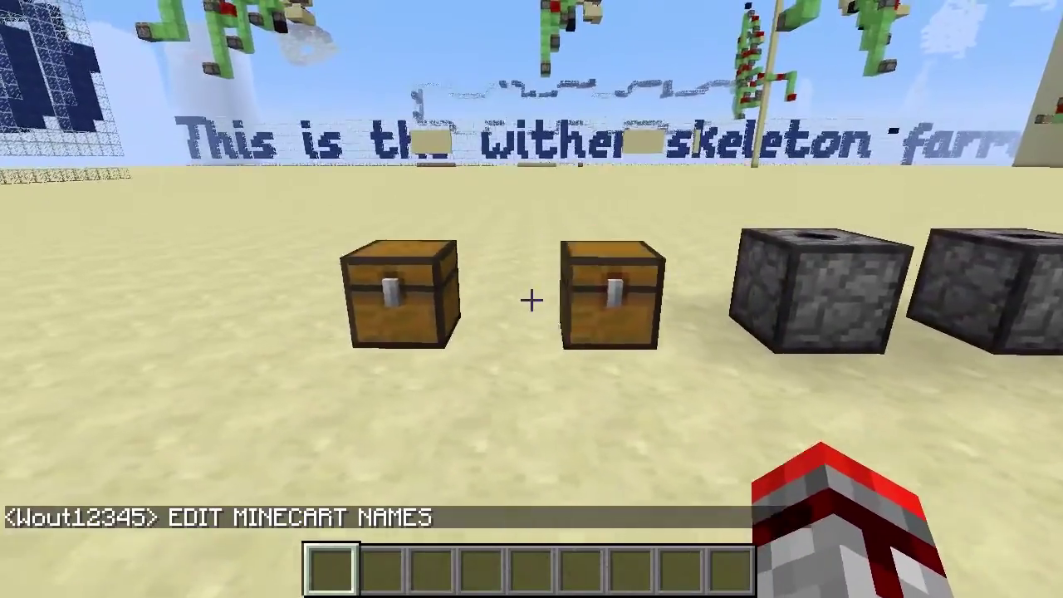
{"action": "key", "text": "w"}
{"action": "key", "text": "s"}
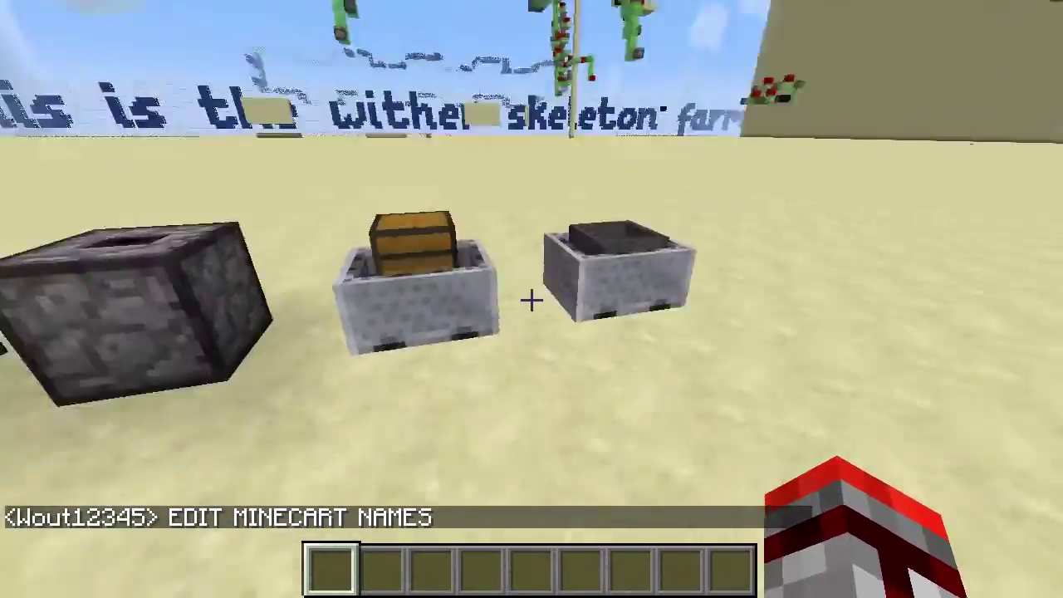
{"action": "key", "text": "a"}
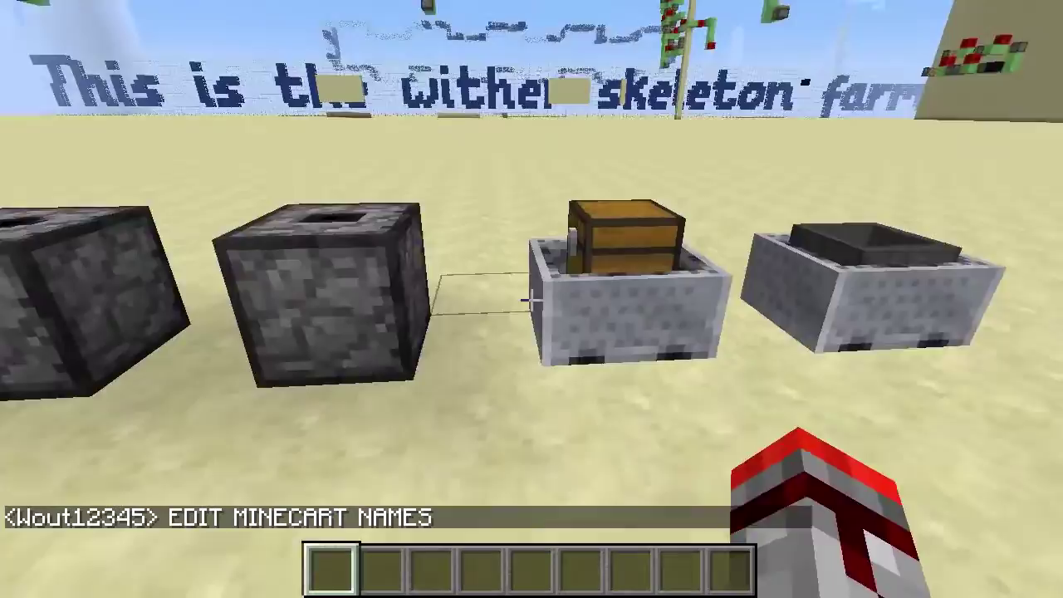
{"action": "key", "text": "w"}
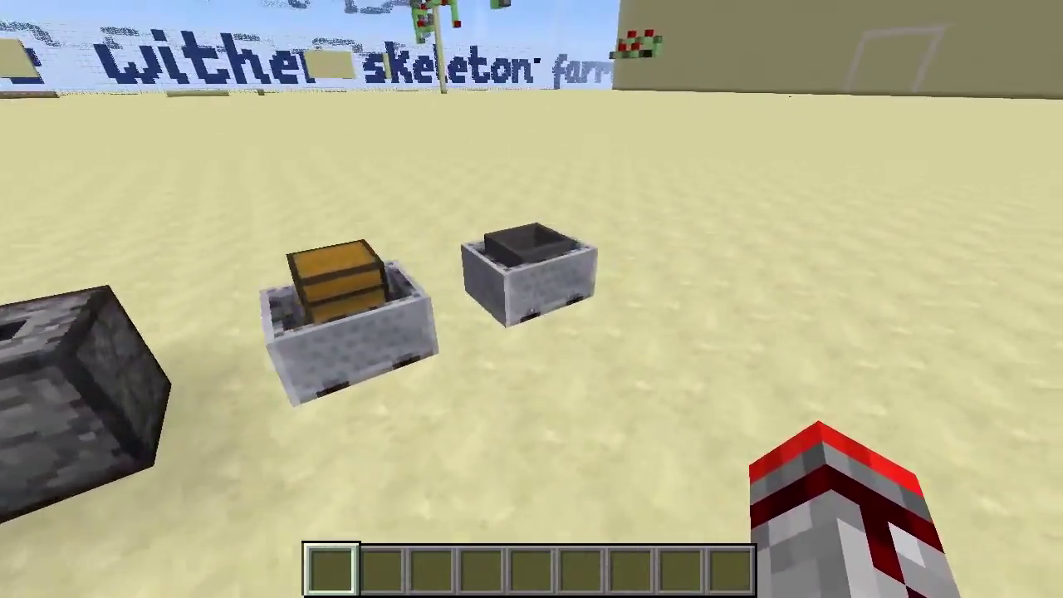
{"action": "key", "text": "s"}
{"action": "key", "text": "s"}
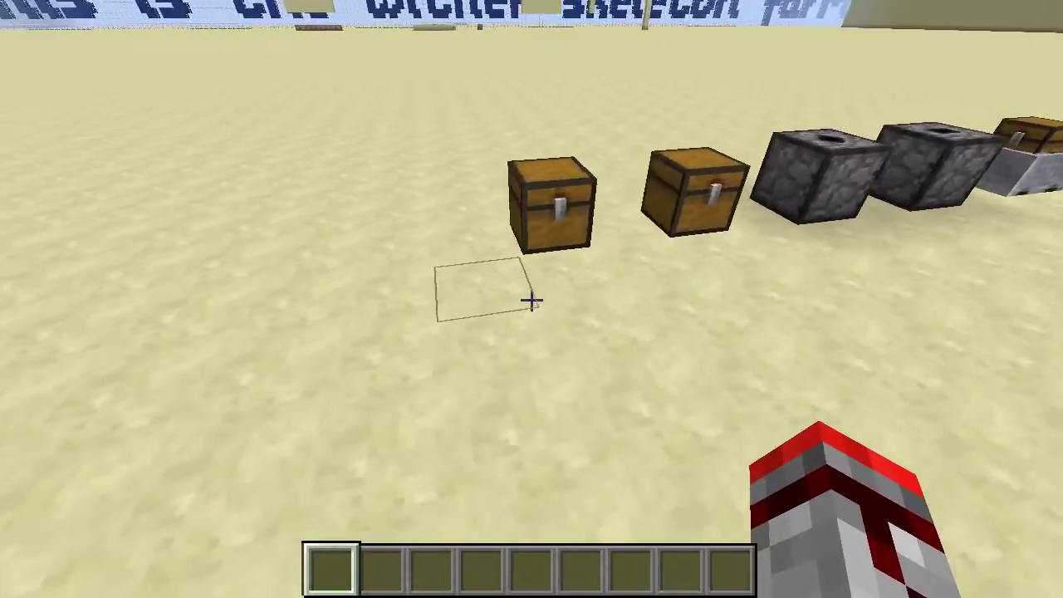
{"action": "key", "text": "w"}
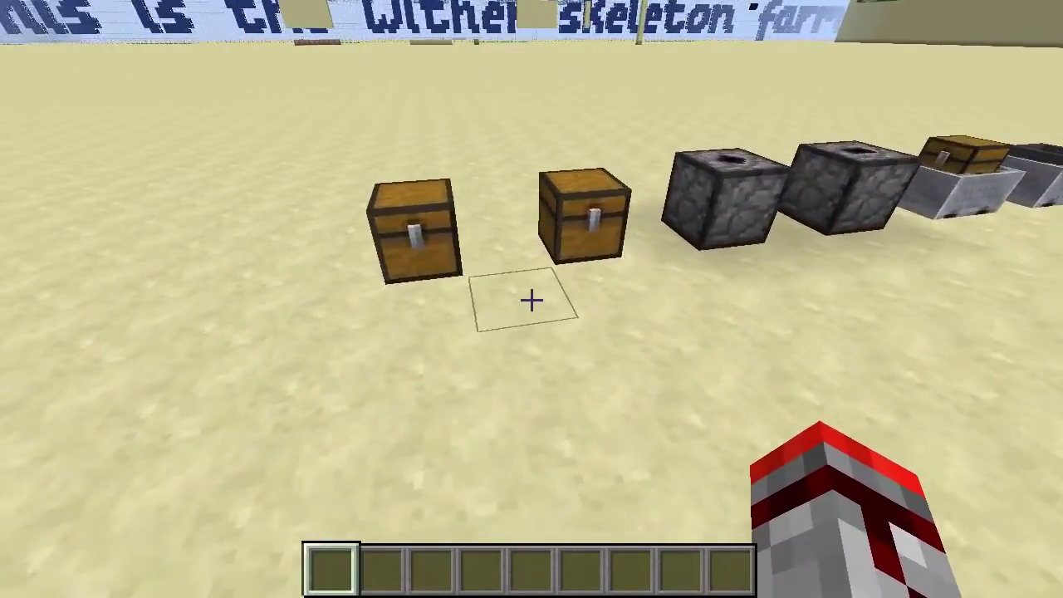
{"action": "key", "text": "w"}
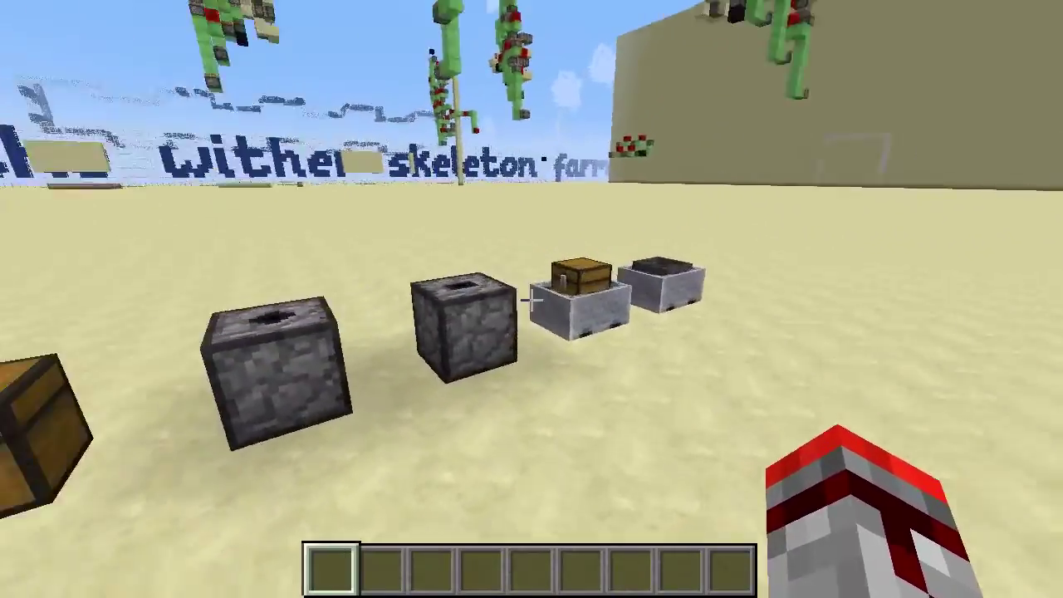
{"action": "key", "text": "w"}
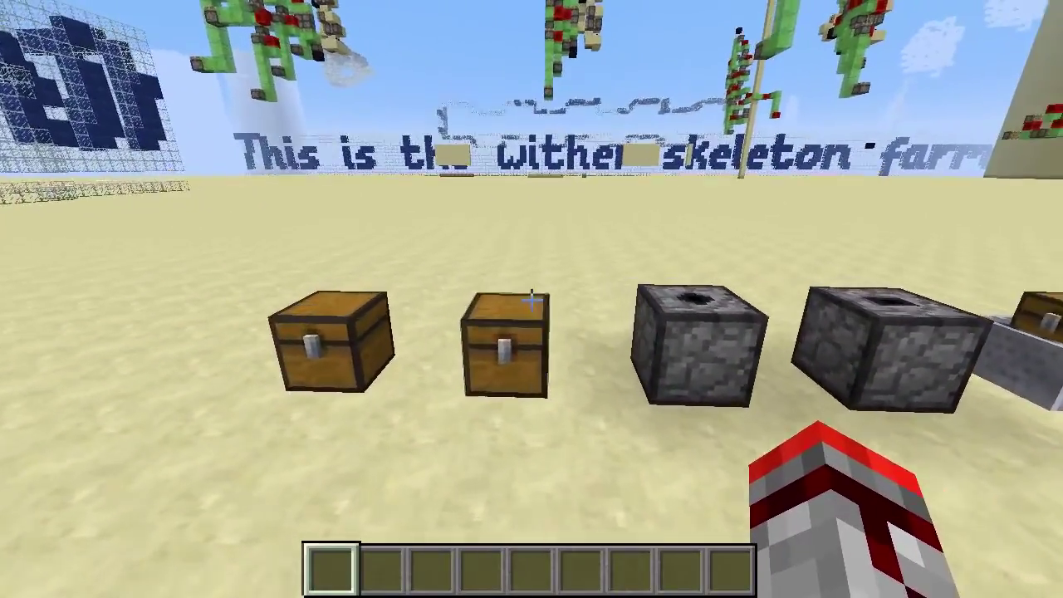
{"action": "key", "text": "s"}
{"action": "key", "text": "a"}
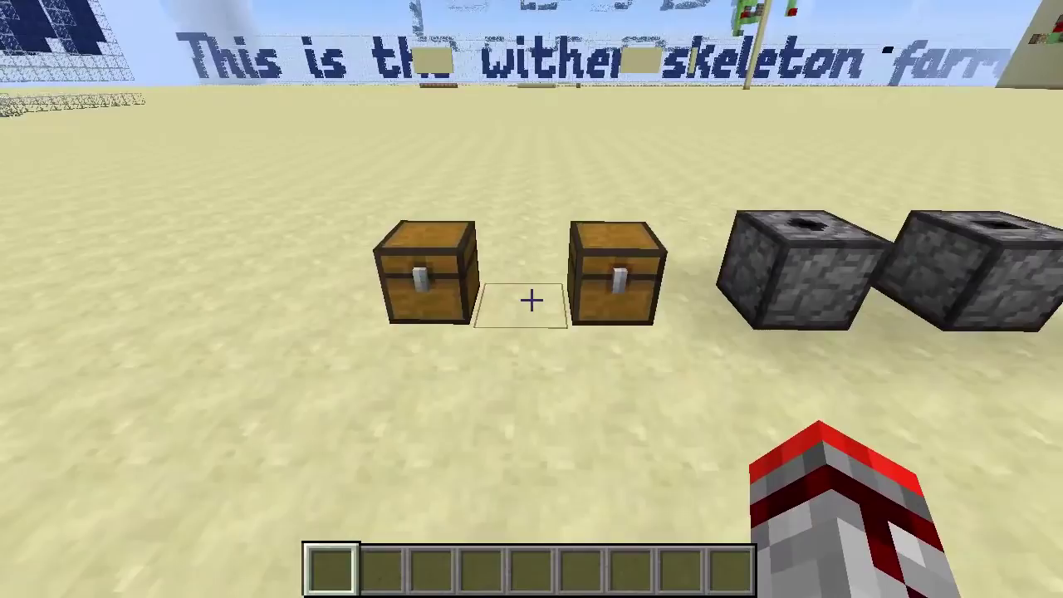
{"action": "key", "text": "w"}
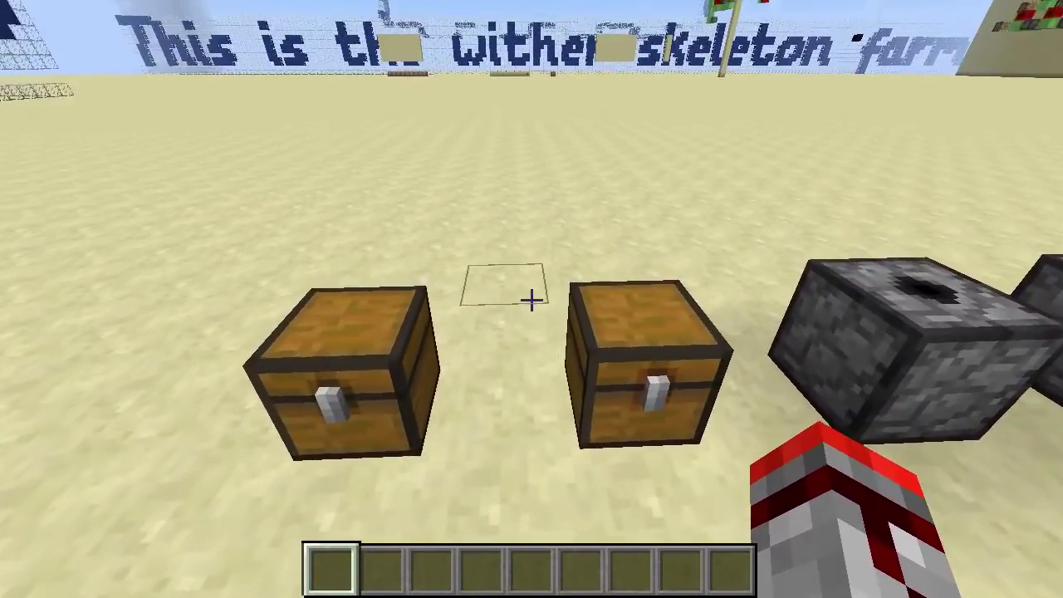
{"action": "key", "text": "s"}
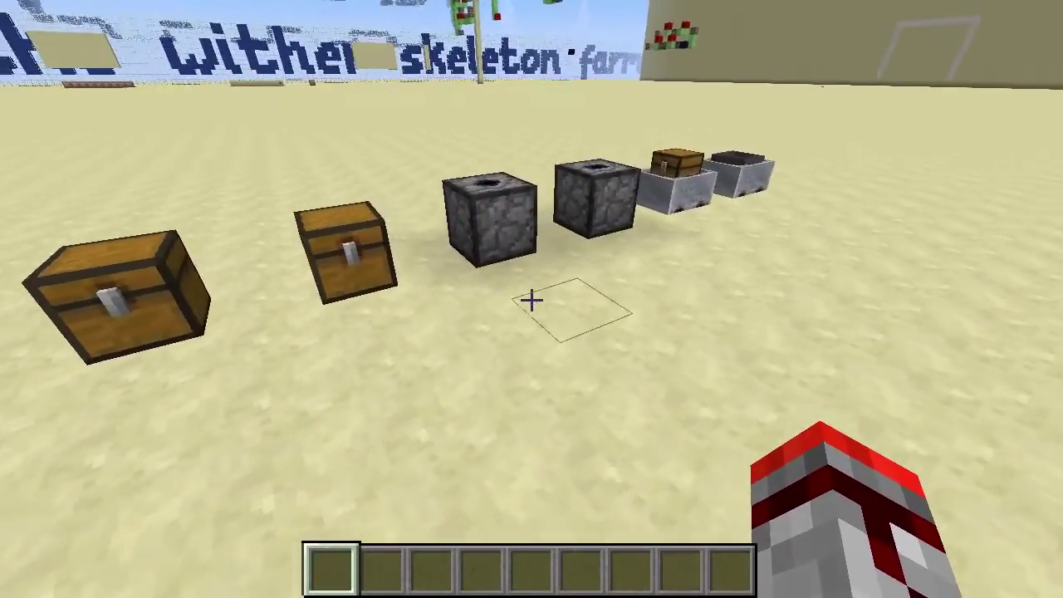
{"action": "key", "text": "s"}
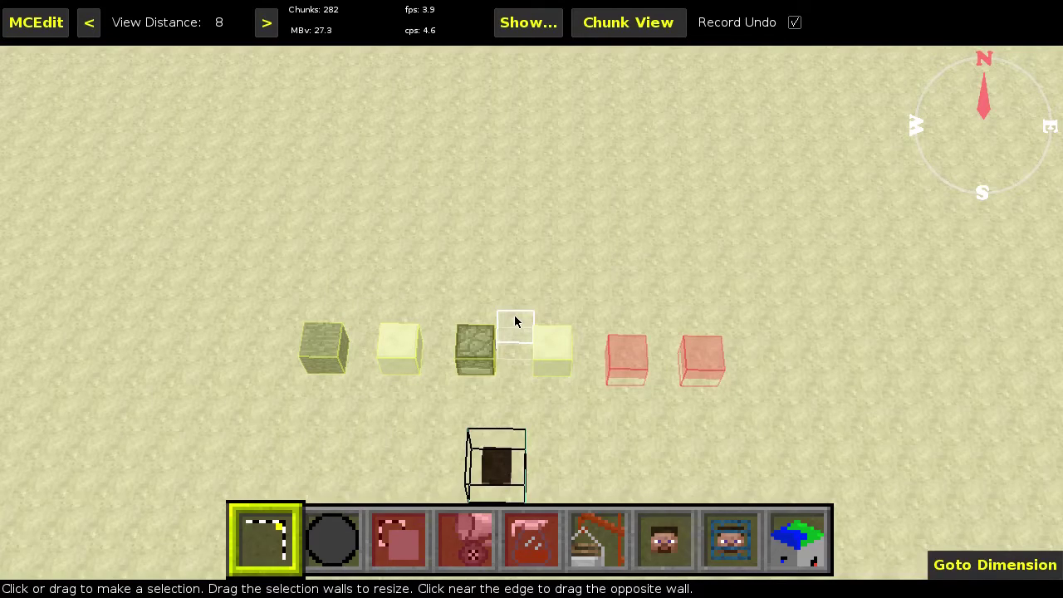
- Select a 15 x 5 x 4 region enclosing the container row and look down on it
{"action": "left_click", "coordinate": [304, 309]}
{"action": "left_click", "coordinate": [800, 427]}
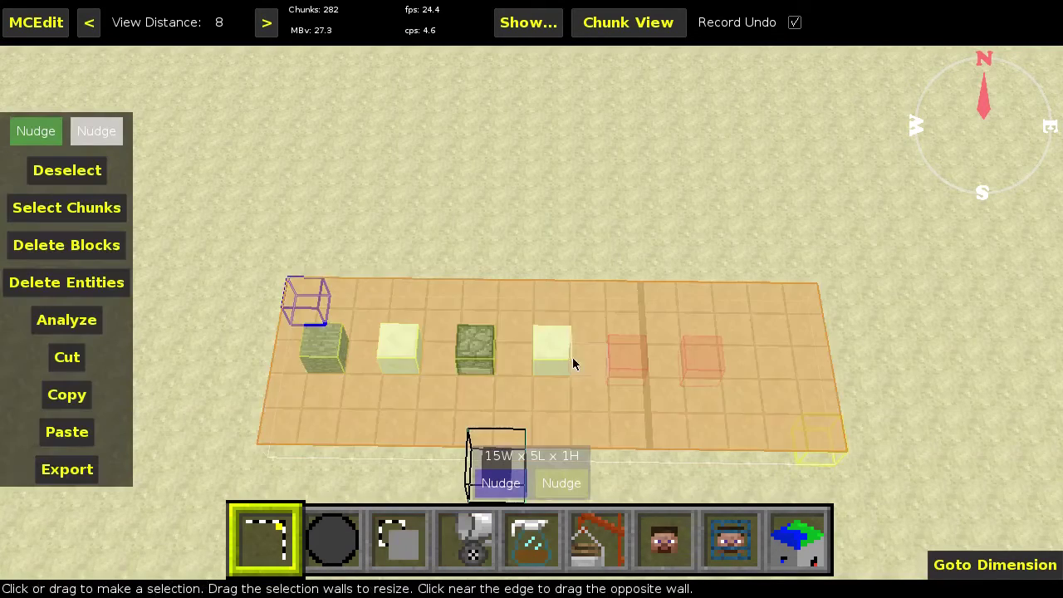
{"action": "right_click_drag", "start_coordinate": [374, 451], "coordinate": [404, 511]}
- Choose the Item counter 2.0 filter and review its container and Main options
{"action": "left_click", "coordinate": [519, 544]}
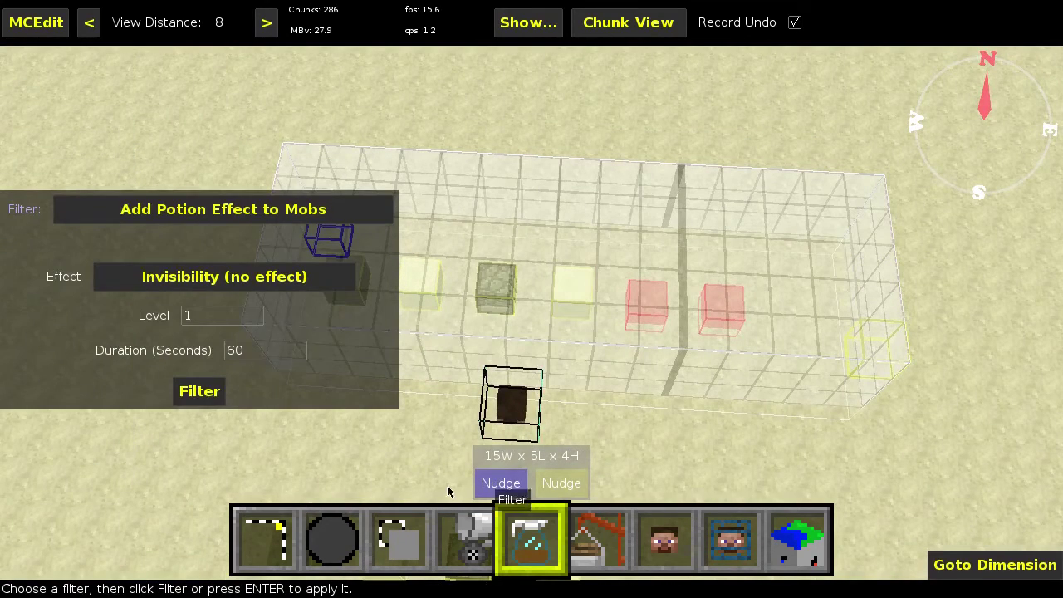
{"action": "left_click", "coordinate": [170, 220]}
{"action": "scroll", "coordinate": [237, 429], "scroll_direction": "down", "scroll_amount": 5}
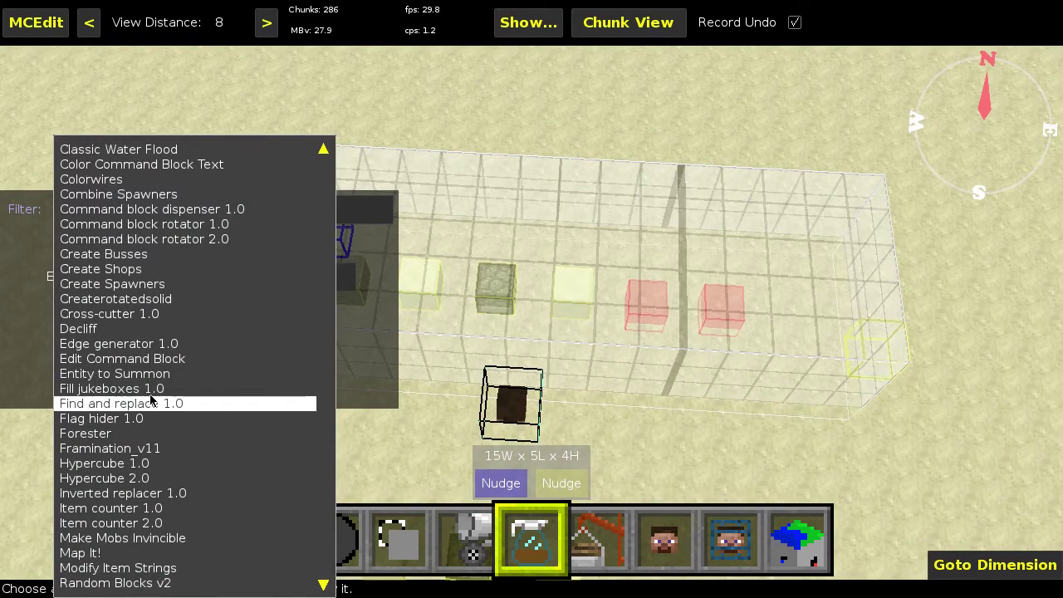
{"action": "left_click", "coordinate": [152, 523]}
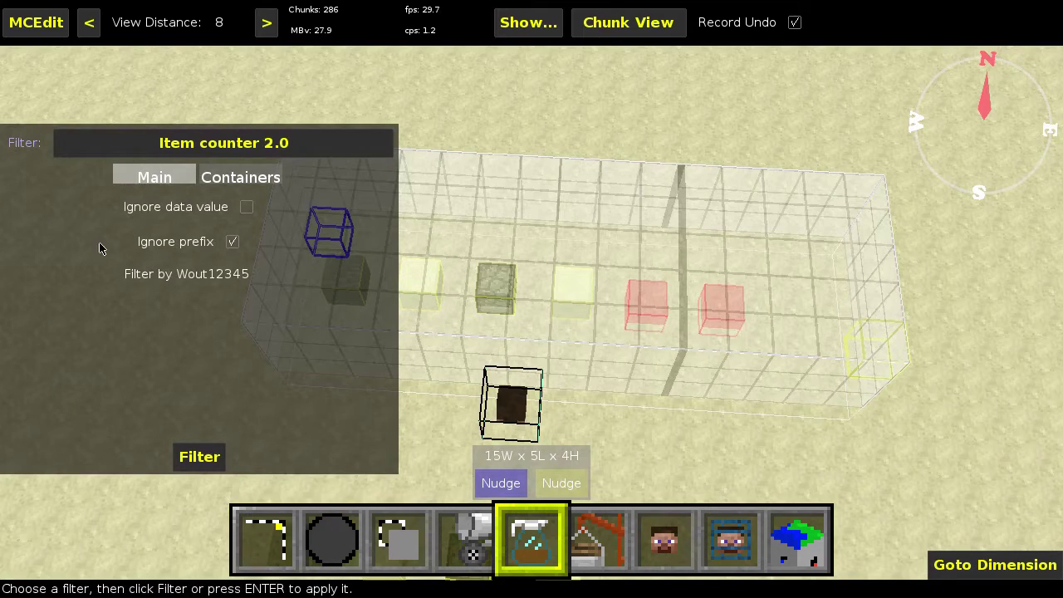
{"action": "left_click", "coordinate": [208, 186]}
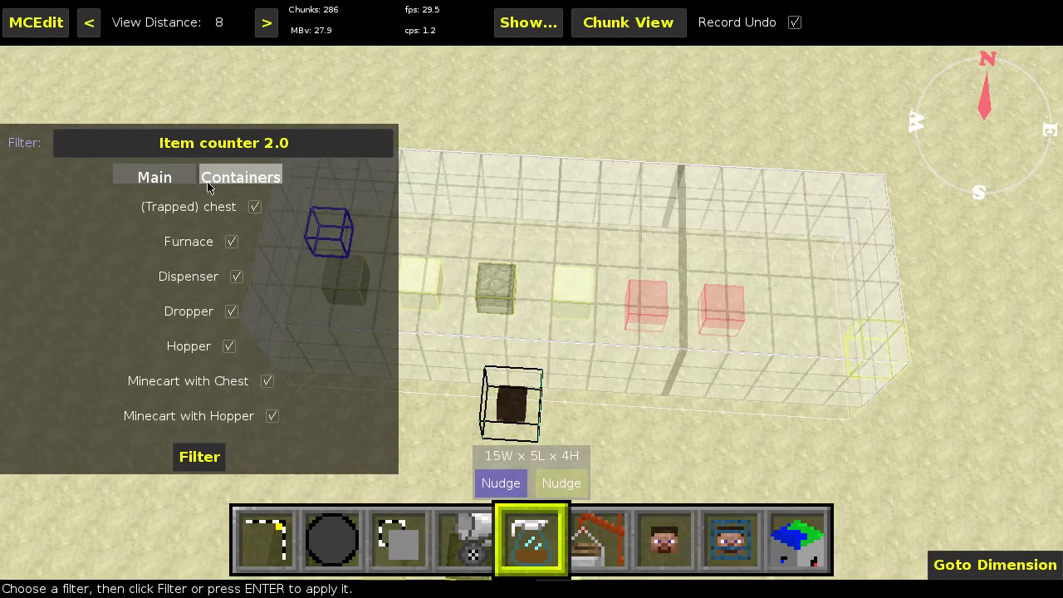
{"action": "left_click", "coordinate": [141, 180]}
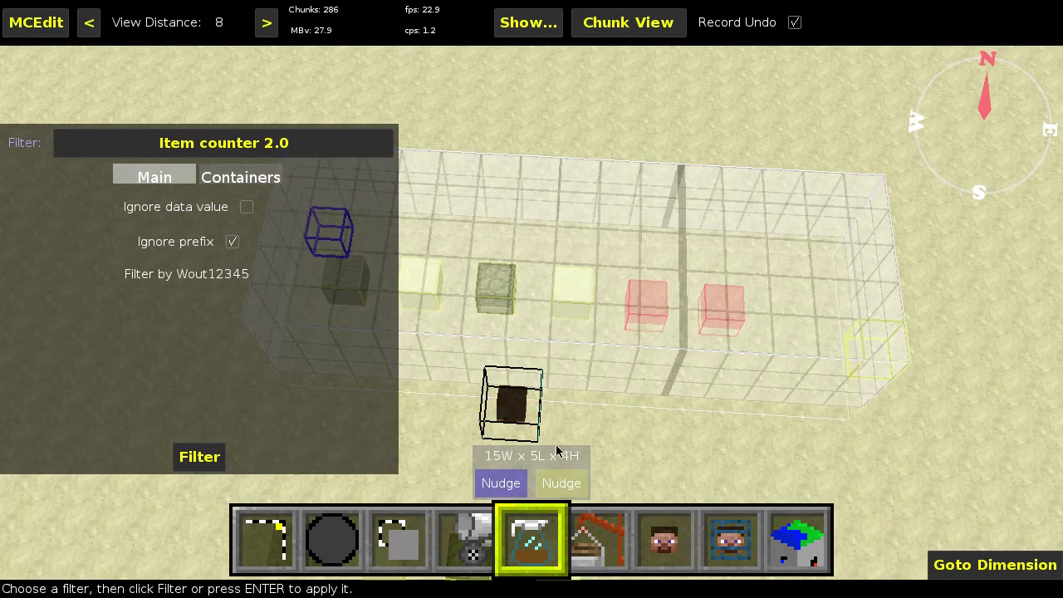
- Run the item counter, then sort results by count, data value, and finally ID ascending
{"action": "left_click", "coordinate": [198, 458]}
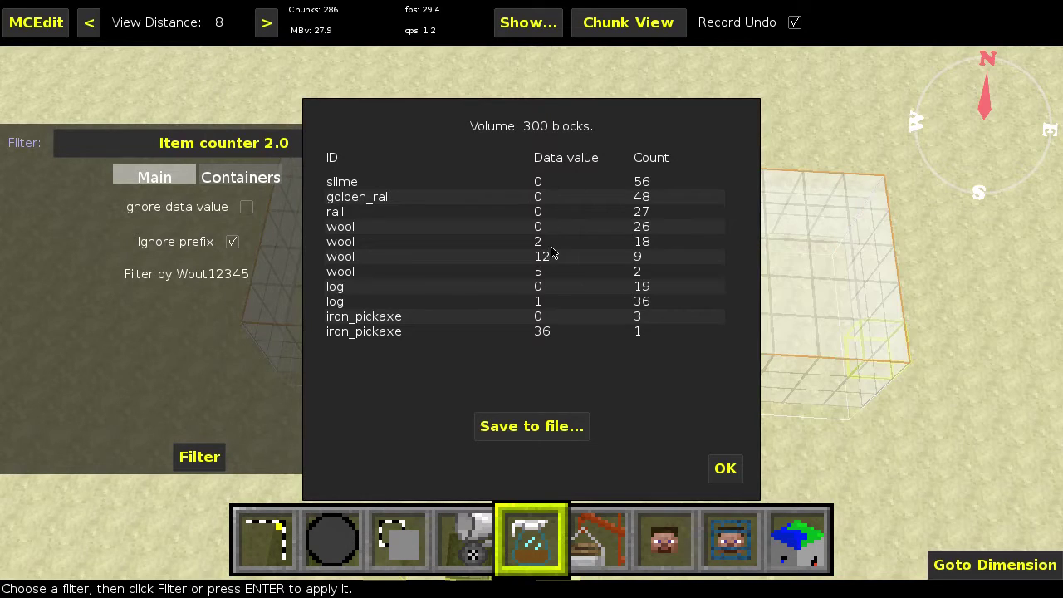
{"action": "left_click", "coordinate": [649, 158]}
{"action": "left_click", "coordinate": [651, 159]}
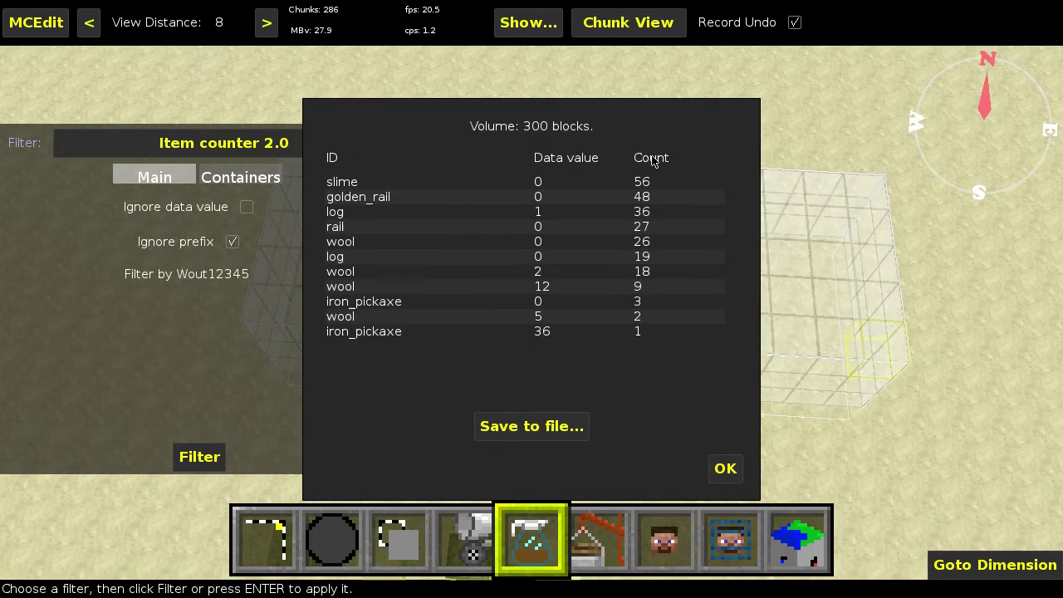
{"action": "left_click", "coordinate": [597, 162]}
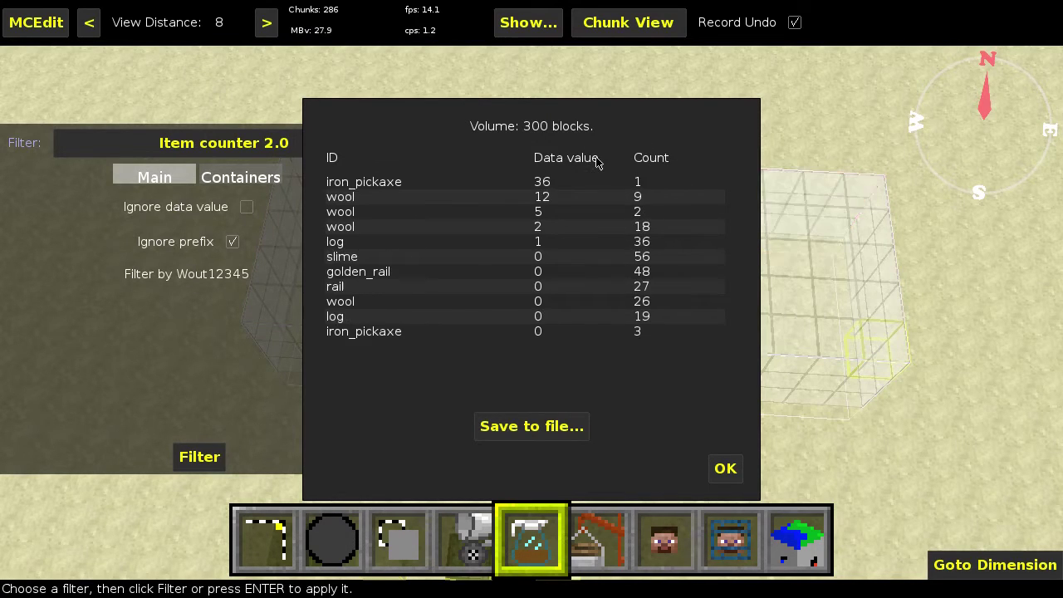
{"action": "left_click", "coordinate": [357, 161]}
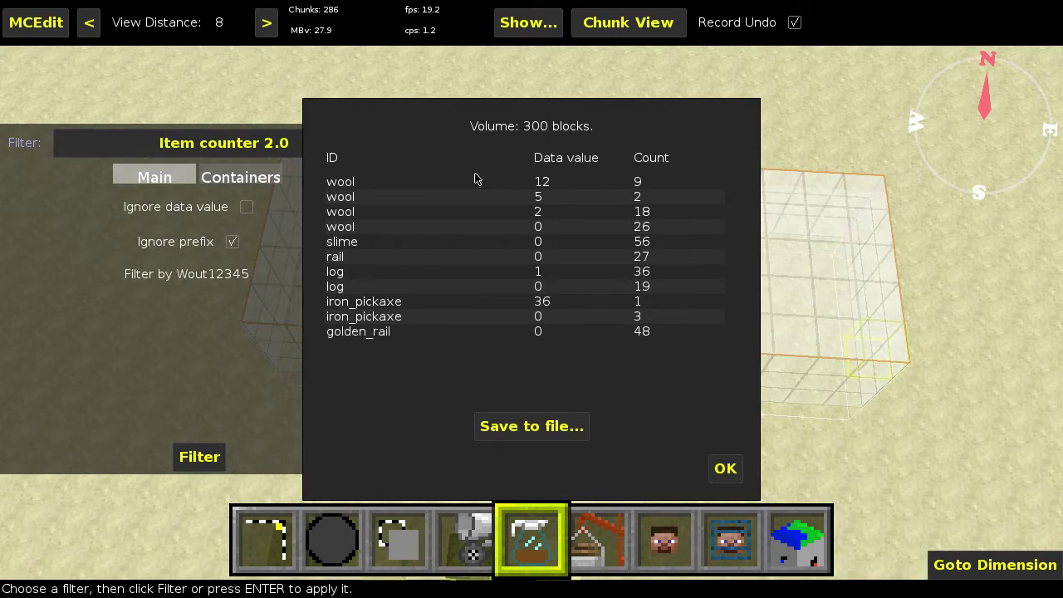
{"action": "left_click", "coordinate": [405, 160]}
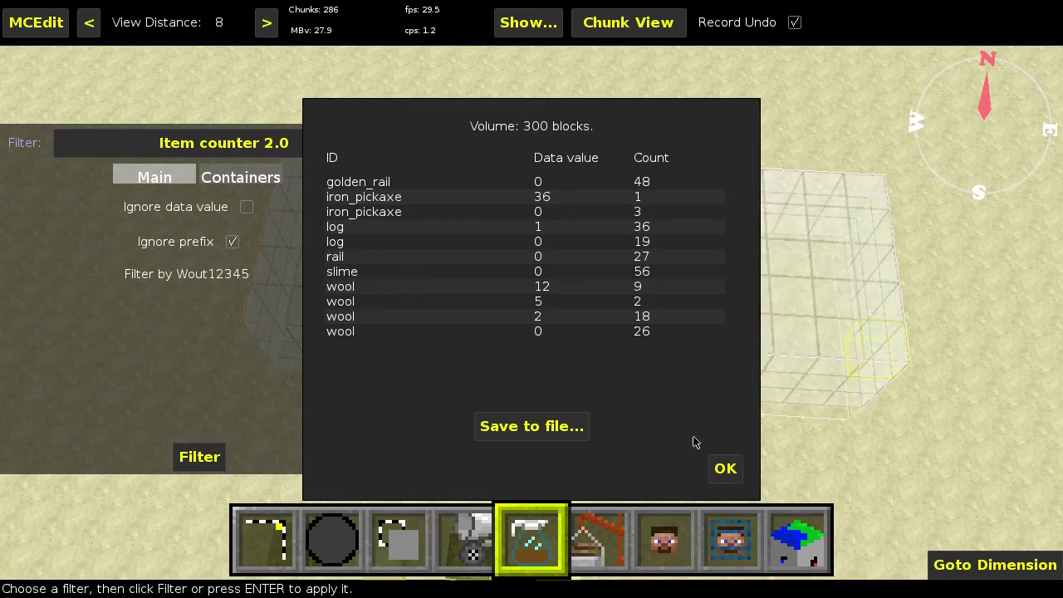
- Analyze the selection (221 air, 75 sandstone, 2 entities), sorting by count, ID and name
{"action": "left_click", "coordinate": [726, 469]}
{"action": "left_click", "coordinate": [264, 536]}
{"action": "left_click", "coordinate": [98, 326]}
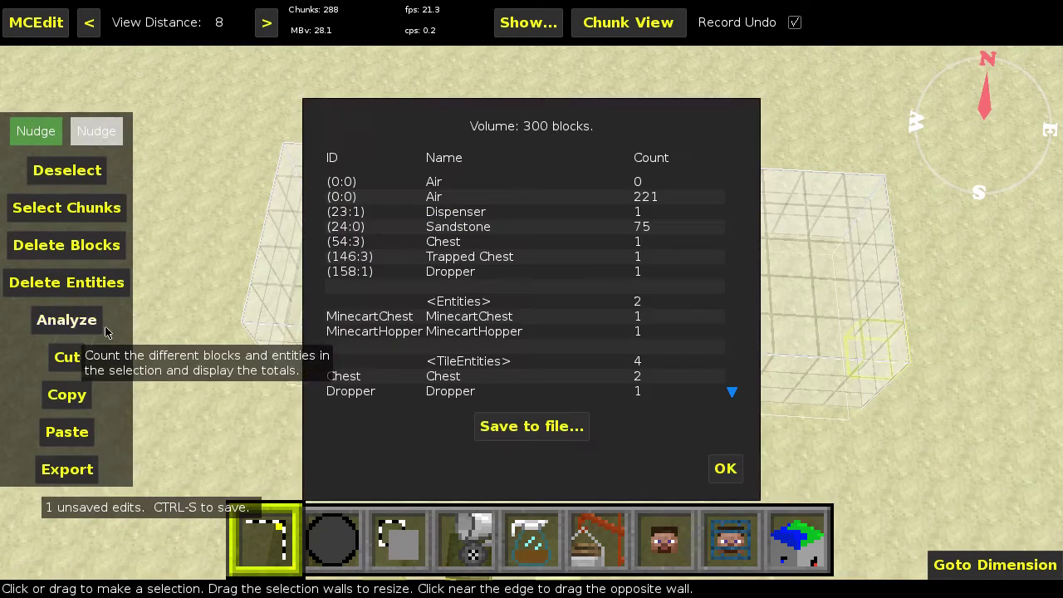
{"action": "left_click", "coordinate": [674, 161]}
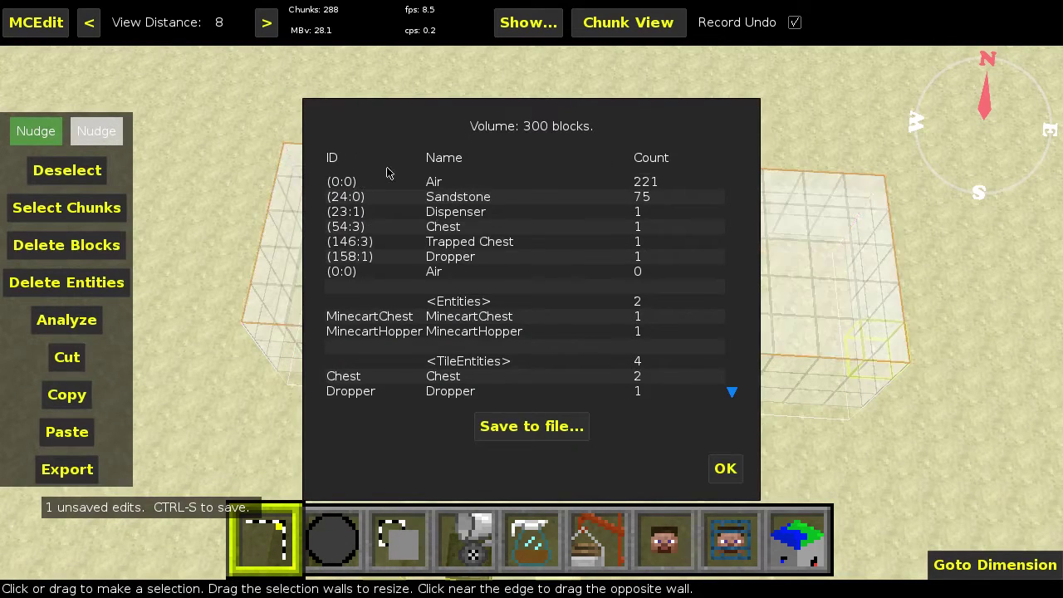
{"action": "left_click", "coordinate": [357, 159]}
{"action": "left_click", "coordinate": [449, 158]}
{"action": "left_click", "coordinate": [448, 157]}
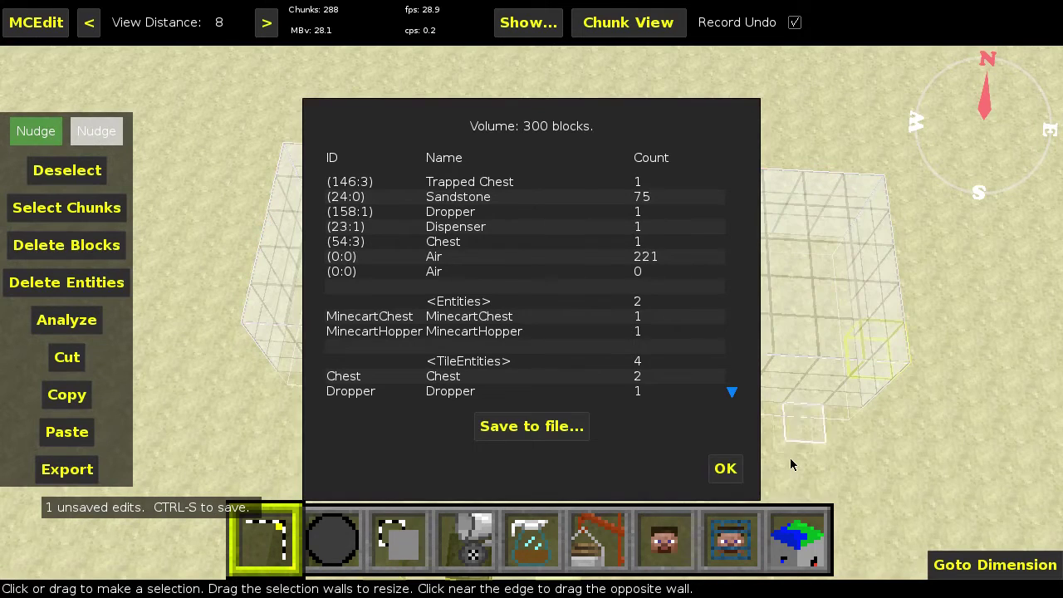
{"action": "left_click", "coordinate": [724, 470]}
{"action": "left_click", "coordinate": [532, 536]}
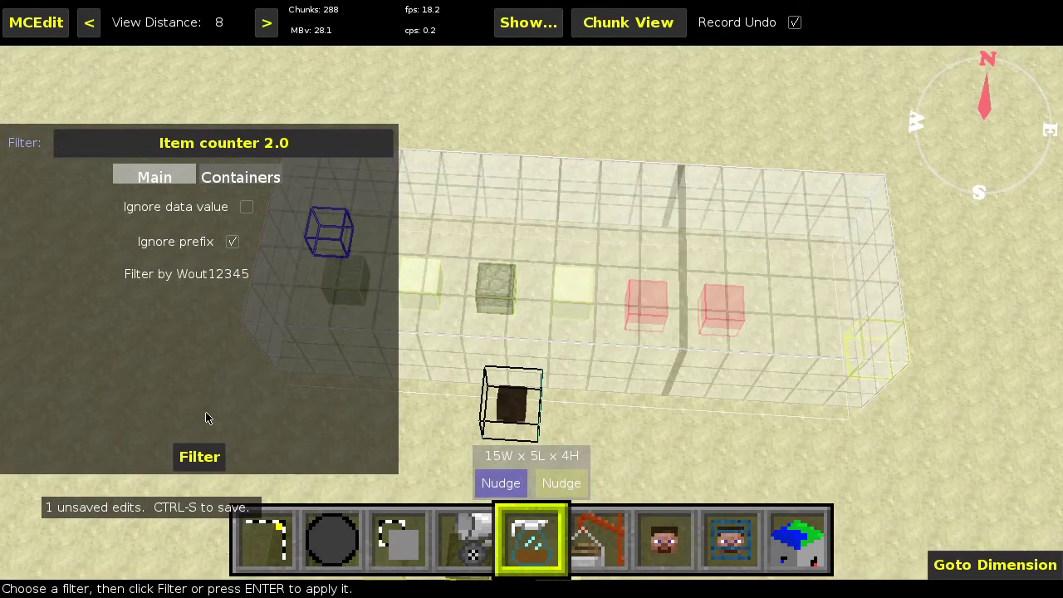
- Rerun the item counter, compare with a fresh block analysis, rerun it and start Save to file
{"action": "left_click", "coordinate": [199, 457]}
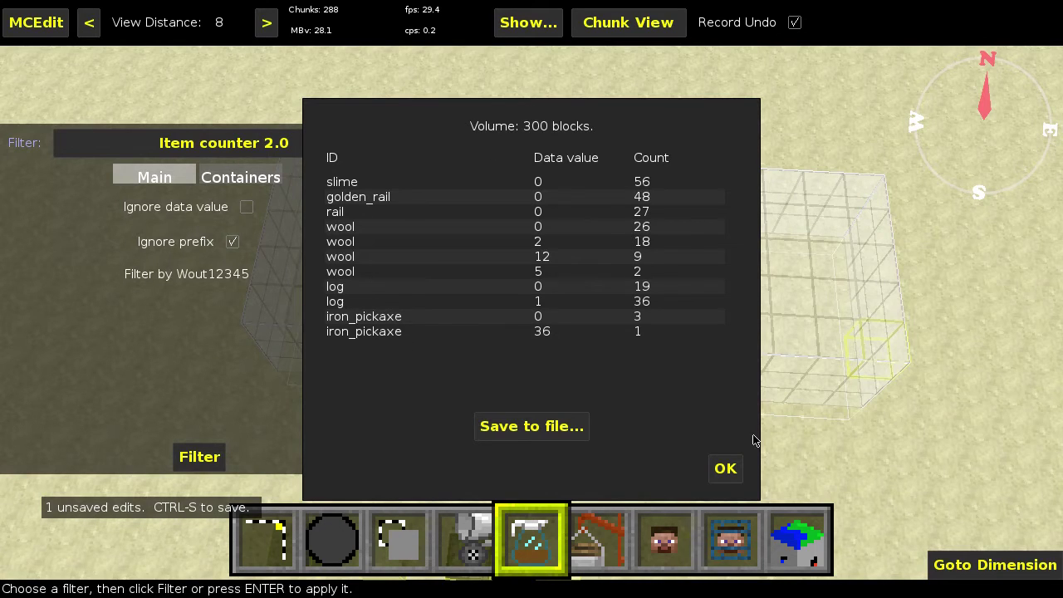
{"action": "left_click", "coordinate": [725, 470]}
{"action": "left_click", "coordinate": [263, 539]}
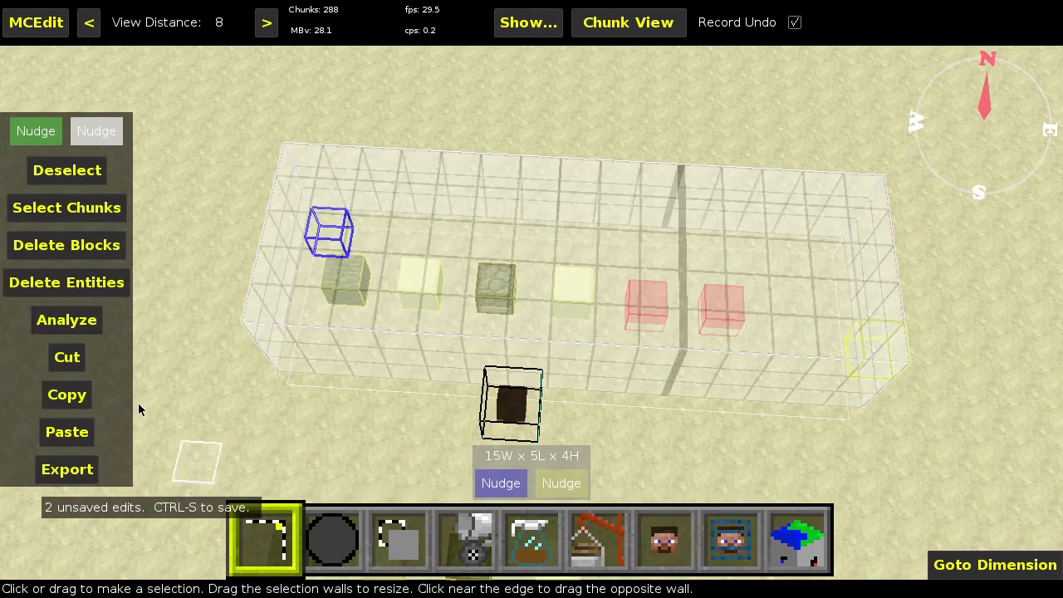
{"action": "left_click", "coordinate": [66, 320]}
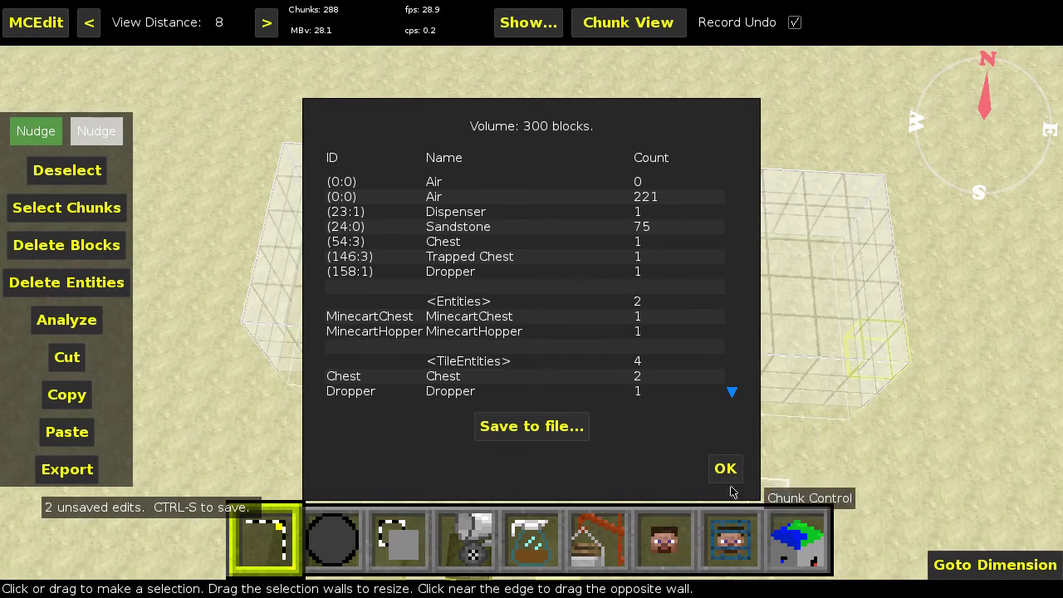
{"action": "left_click", "coordinate": [725, 469]}
{"action": "left_click", "coordinate": [525, 538]}
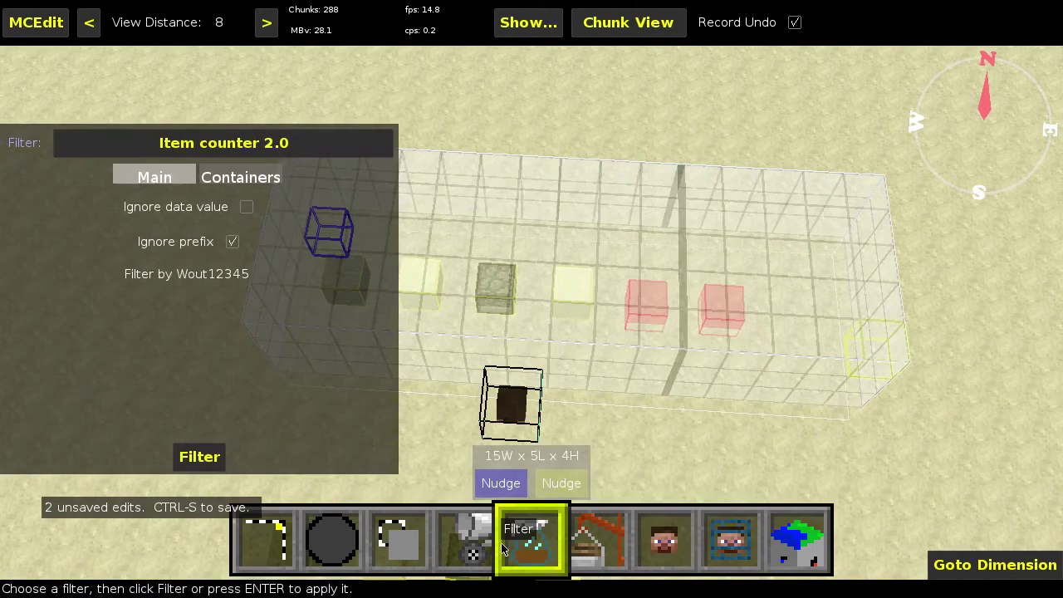
{"action": "left_click", "coordinate": [199, 456]}
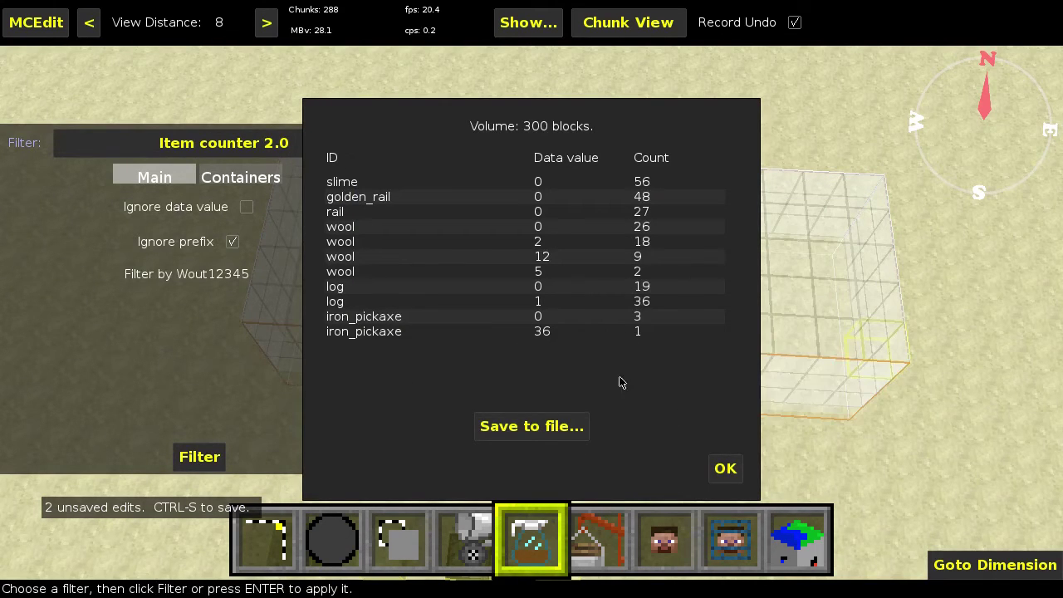
{"action": "left_click", "coordinate": [541, 438]}
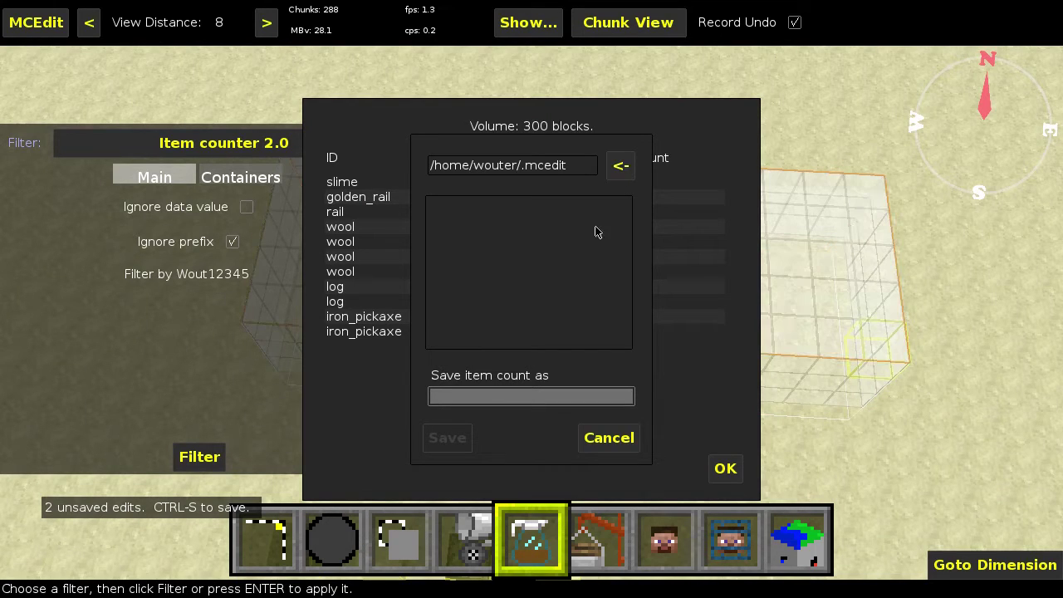
- Type a file name for the item count, erase it, and cancel the save
{"action": "left_click", "coordinate": [512, 396]}
{"action": "type", "text": "folde"}
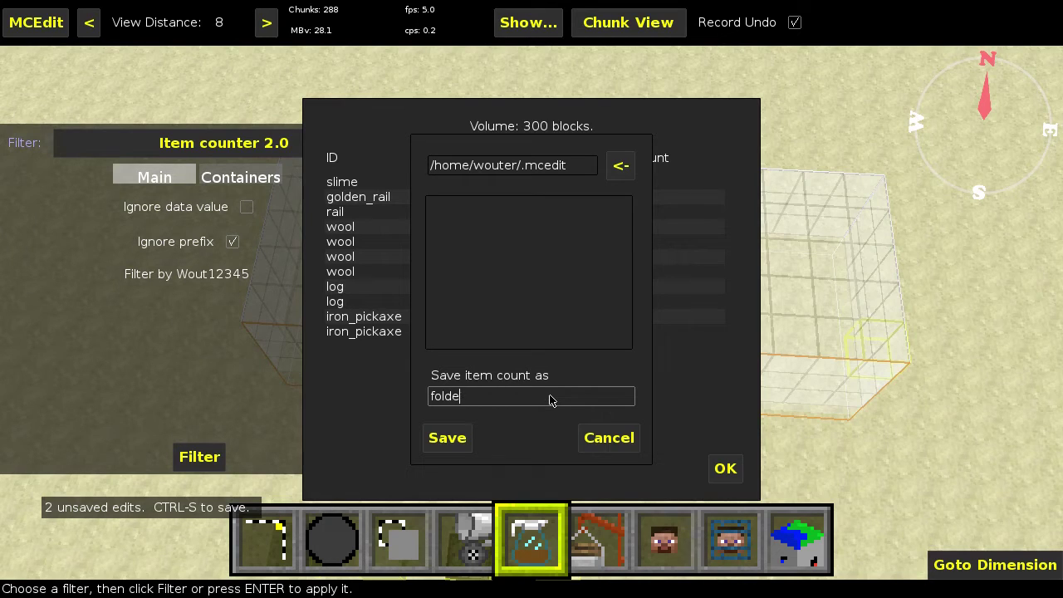
{"action": "key", "text": "BackSpace"}
{"action": "key", "text": "BackSpace"}
{"action": "key", "text": "BackSpace"}
{"action": "key", "text": "BackSpace"}
{"action": "key", "text": "BackSpace"}
{"action": "left_click", "coordinate": [611, 437]}
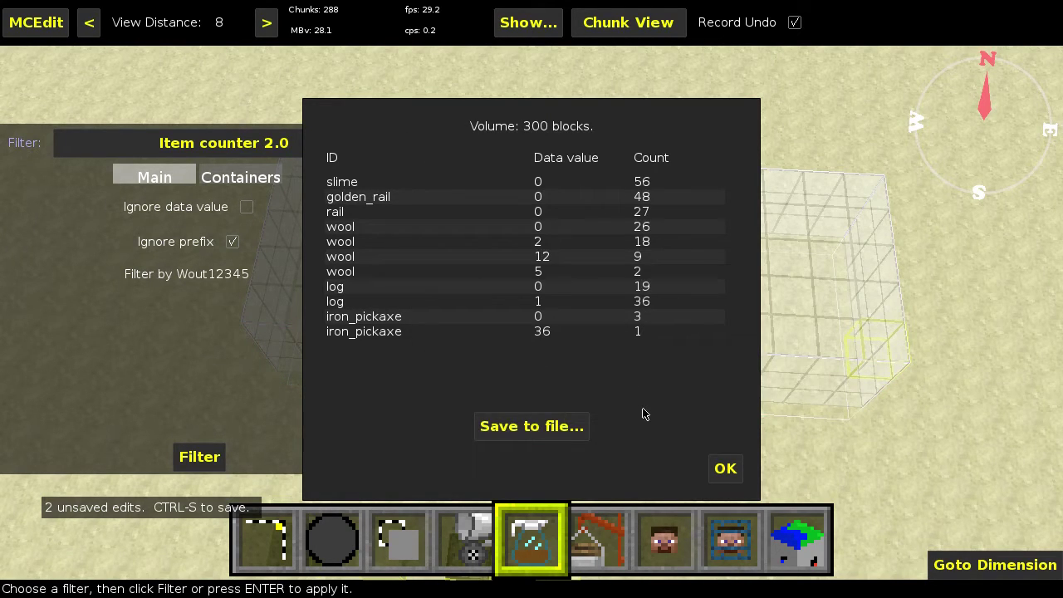
- Rerun Item counter 2.0 with Ignore prefix off so IDs show the minecraft: prefix
{"action": "left_click", "coordinate": [723, 470]}
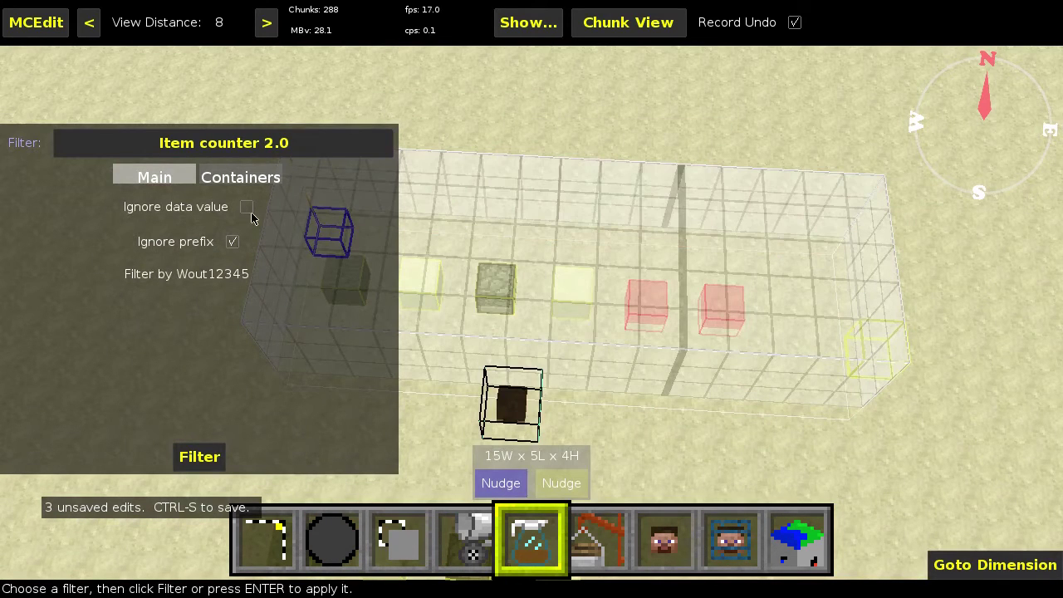
{"action": "left_click", "coordinate": [201, 457]}
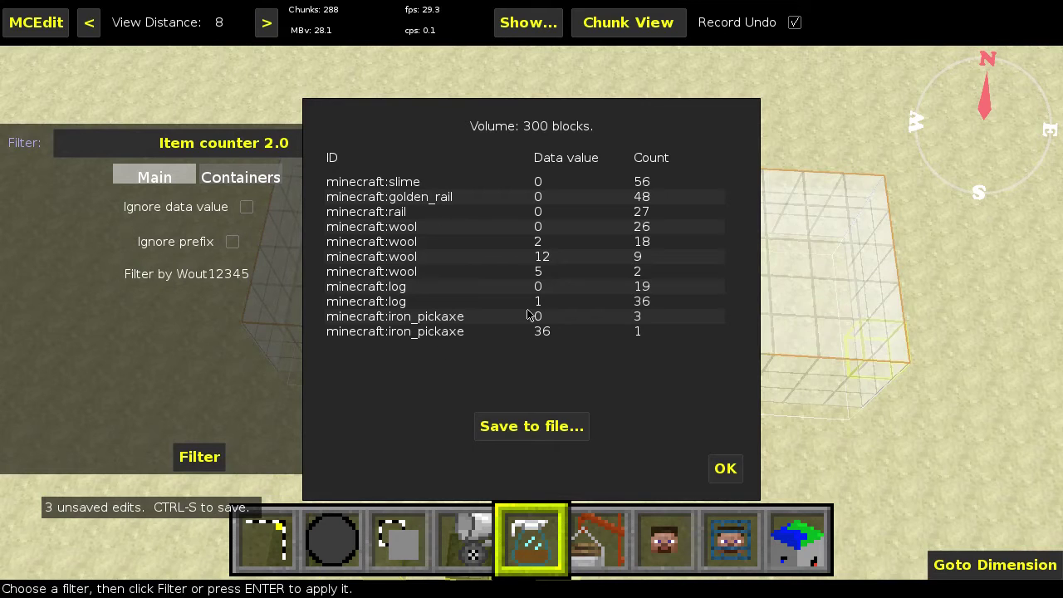
- Count items ignoring both data values and prefixes, then close the merged results
{"action": "left_click", "coordinate": [711, 475]}
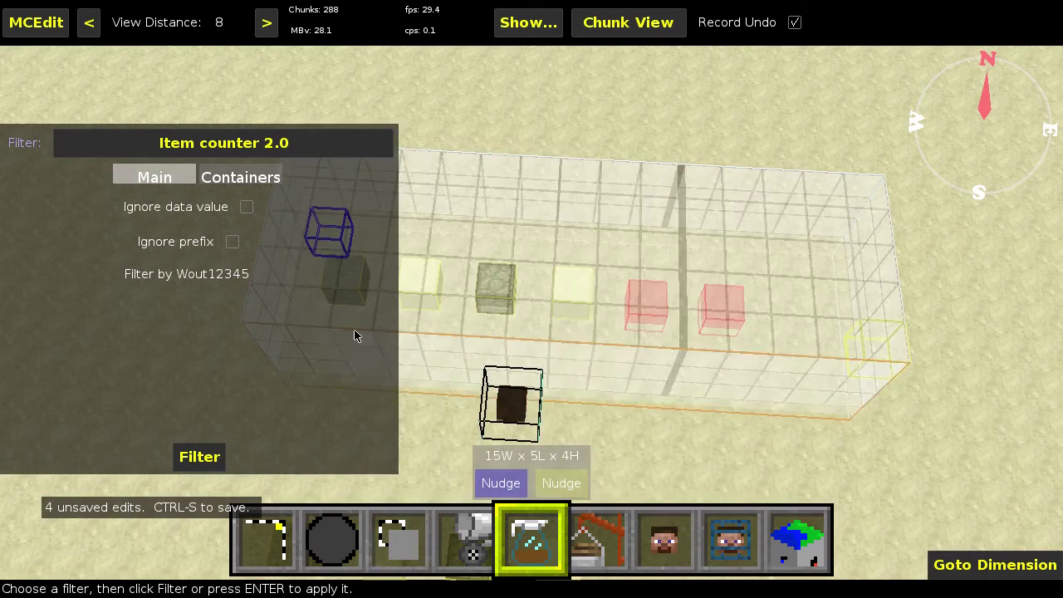
{"action": "left_click", "coordinate": [247, 207]}
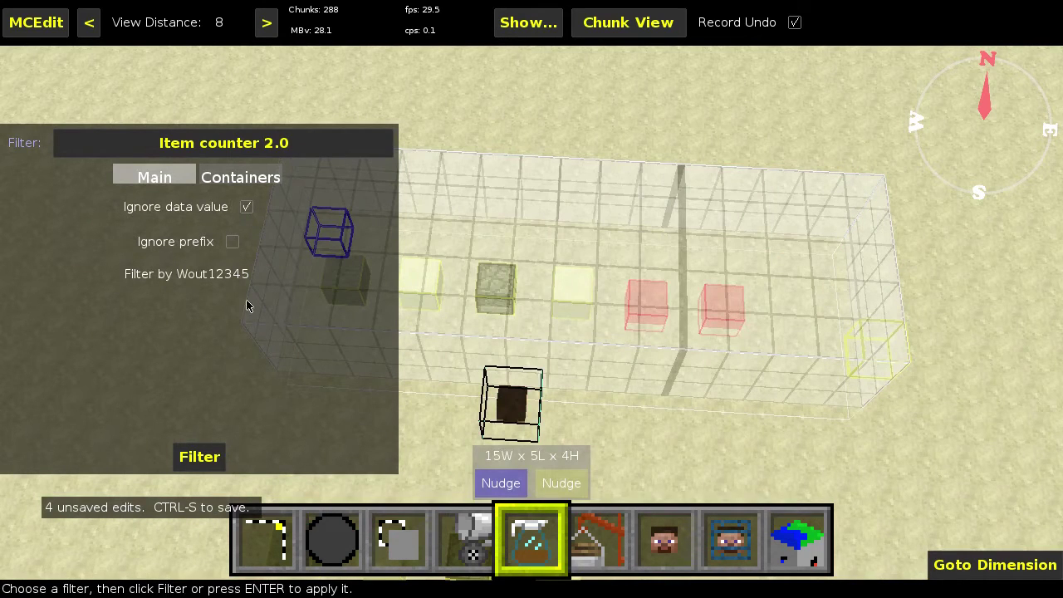
{"action": "left_click", "coordinate": [233, 242]}
{"action": "left_click", "coordinate": [188, 463]}
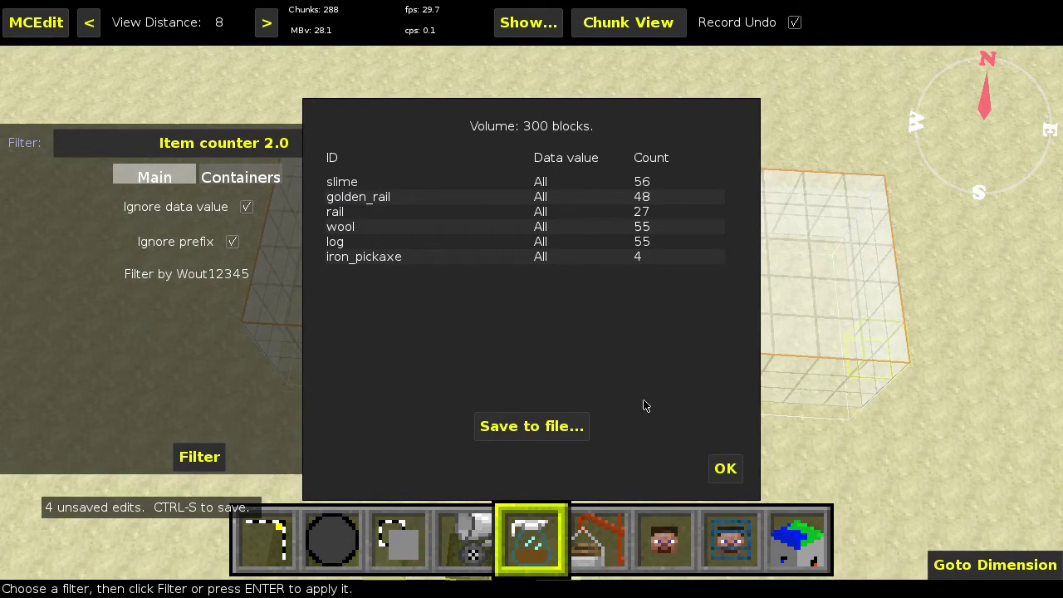
{"action": "left_click", "coordinate": [726, 469]}
- Compare counts with data values kept, then rerun ignoring them (55 wool, 55 log, 4 iron_pickaxe)
{"action": "left_click", "coordinate": [247, 207]}
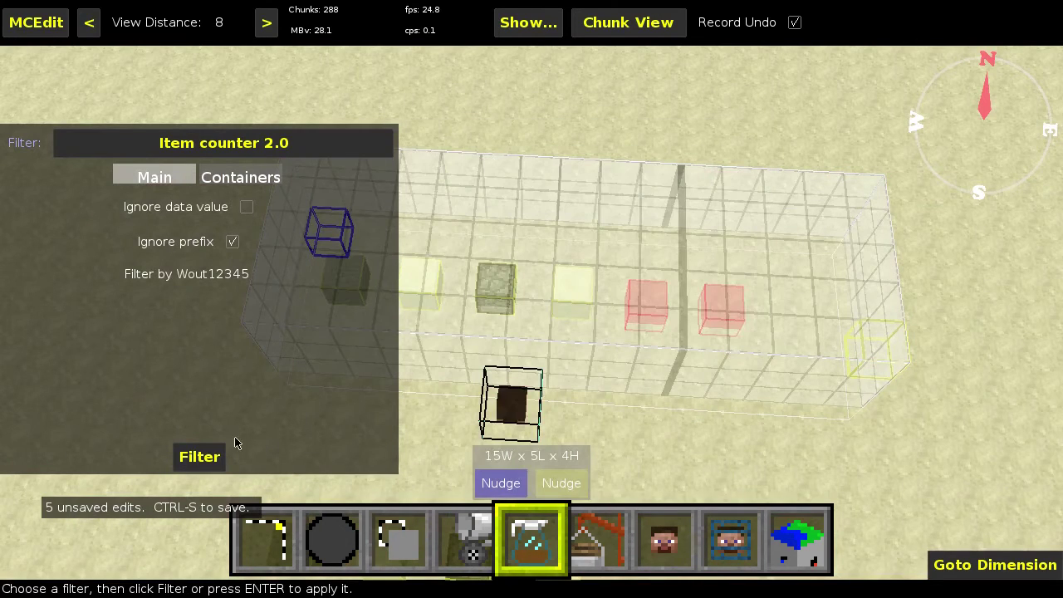
{"action": "left_click", "coordinate": [199, 457]}
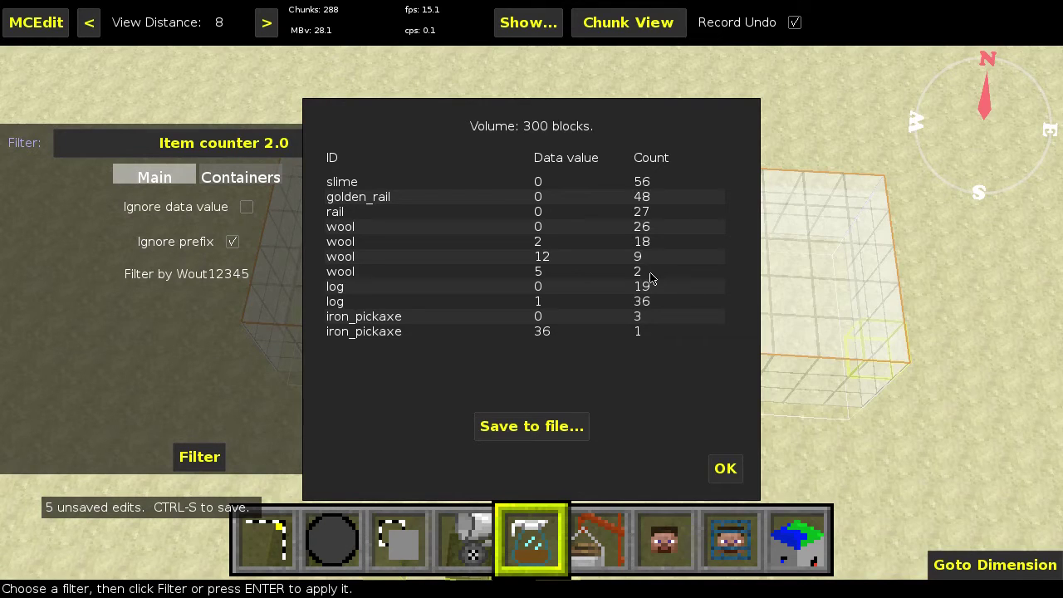
{"action": "left_click", "coordinate": [725, 468]}
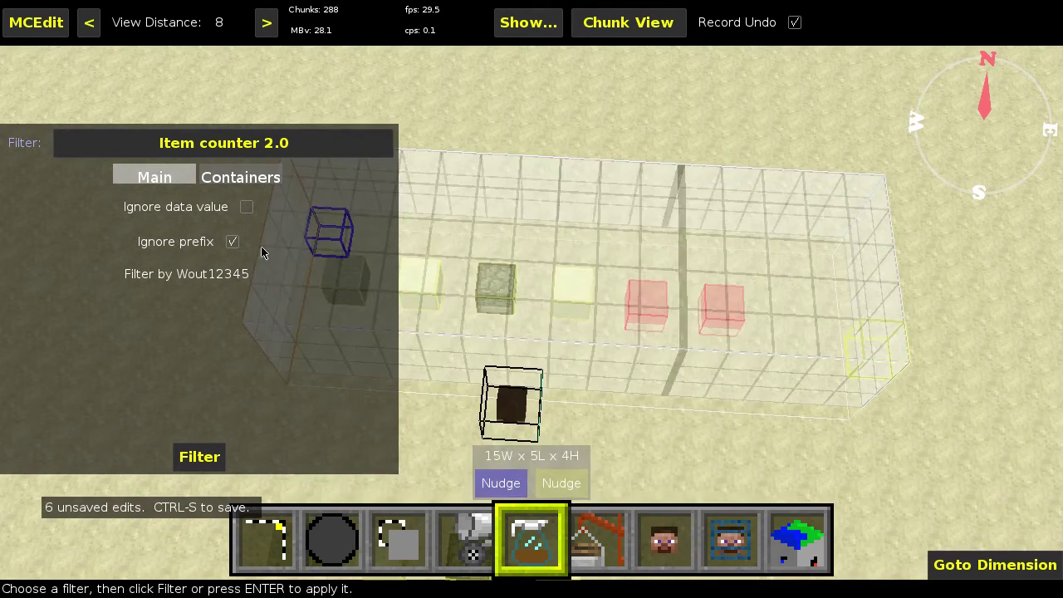
{"action": "left_click", "coordinate": [197, 467]}
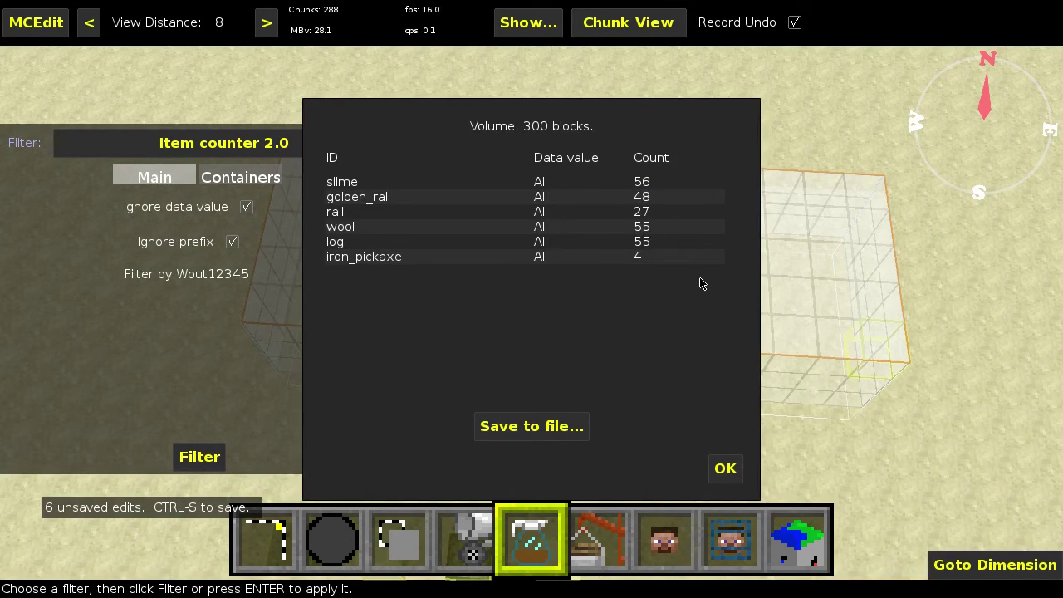
{"action": "left_click", "coordinate": [721, 468]}
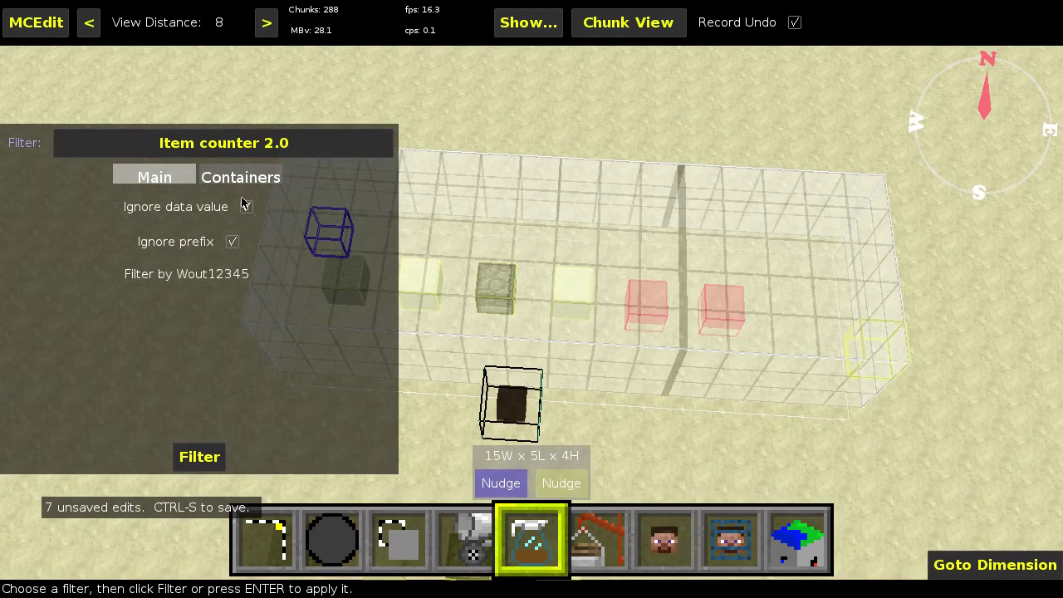
- Exclude furnaces from the container types and recount the items
{"action": "left_click", "coordinate": [241, 178]}
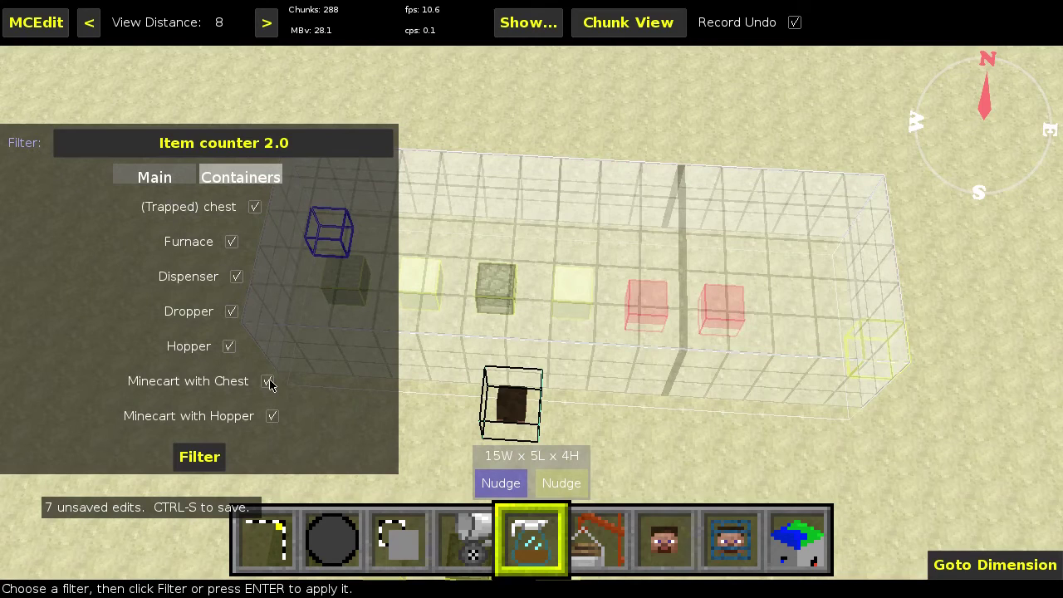
{"action": "left_click", "coordinate": [231, 242]}
{"action": "left_click", "coordinate": [208, 461]}
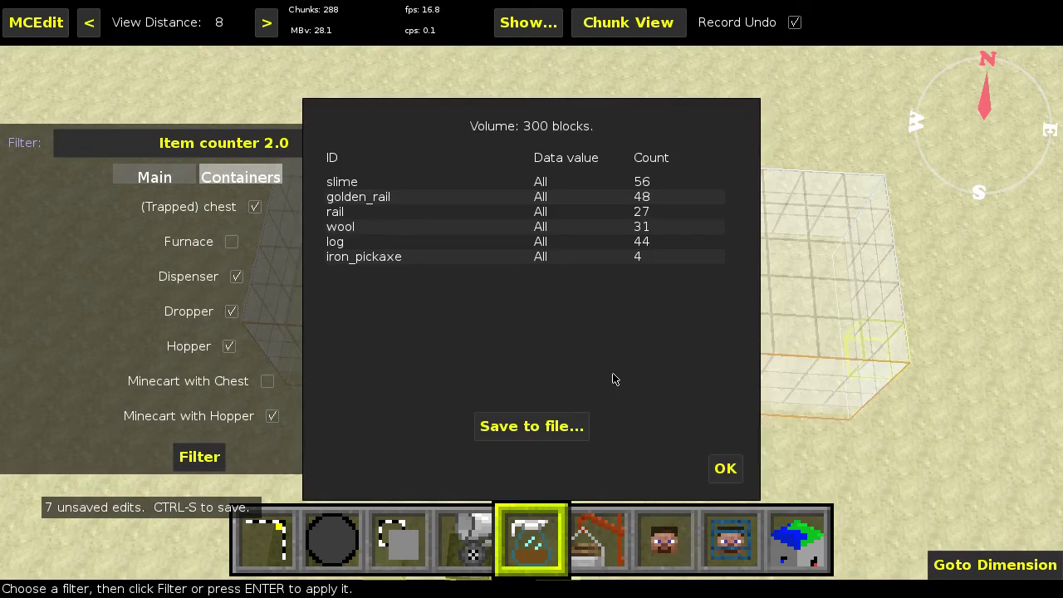
{"action": "left_click", "coordinate": [723, 468]}
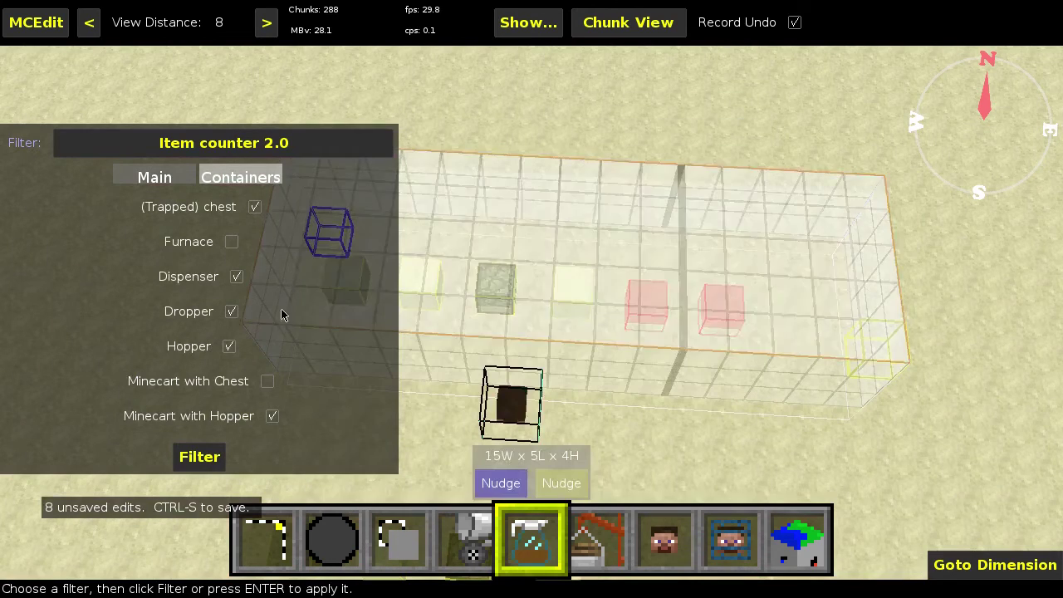
- Also exclude droppers and recount
{"action": "left_click", "coordinate": [231, 311]}
{"action": "left_click", "coordinate": [199, 458]}
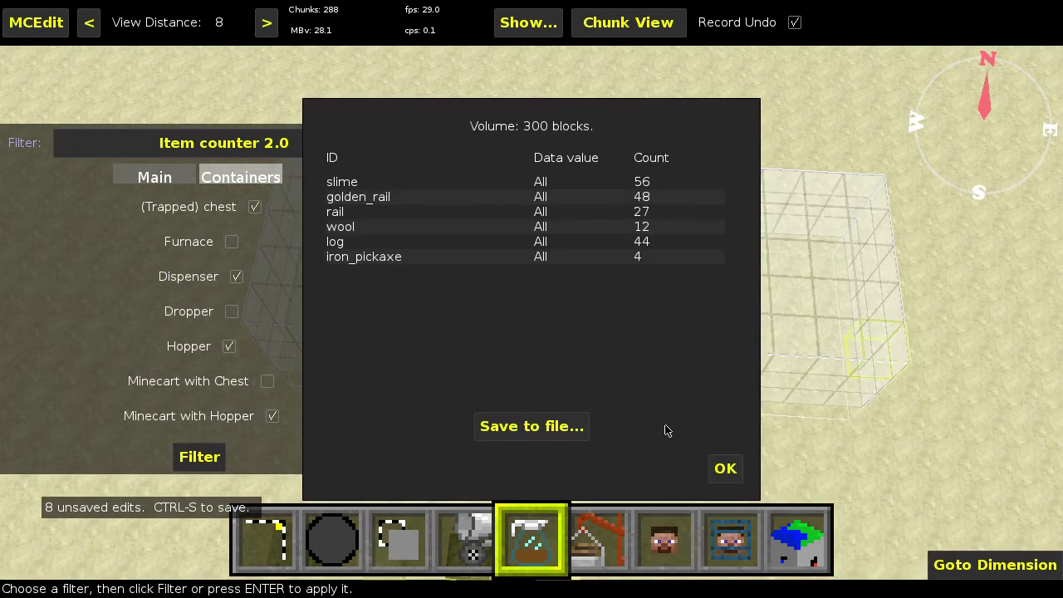
{"action": "left_click", "coordinate": [726, 468]}
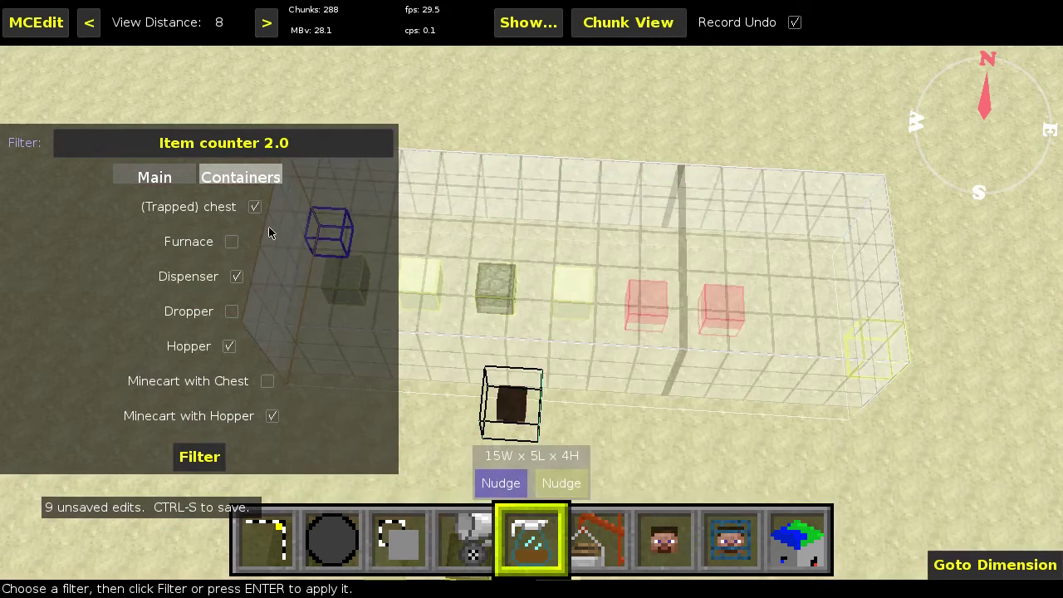
- Also exclude chests and recount, giving 9 slime, 3 iron_pickaxe, 15 log and 12 wool
{"action": "left_click", "coordinate": [255, 207]}
{"action": "left_click", "coordinate": [199, 458]}
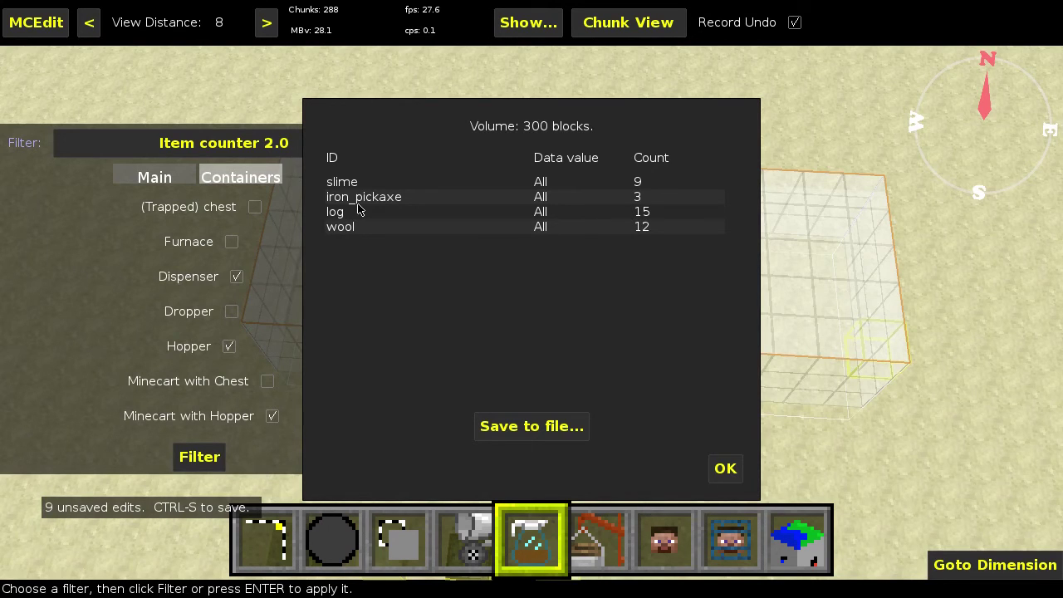
{"action": "left_click", "coordinate": [725, 470]}
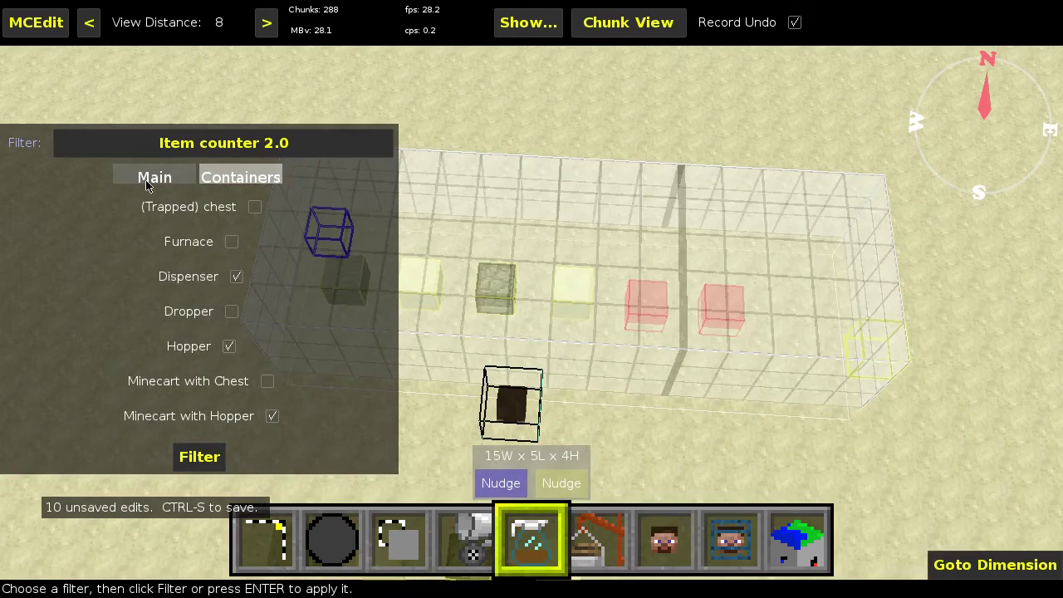
- Untick Ignore data value in the main options and recount with data values listed separately
{"action": "key", "text": "a"}
{"action": "key", "text": "w"}
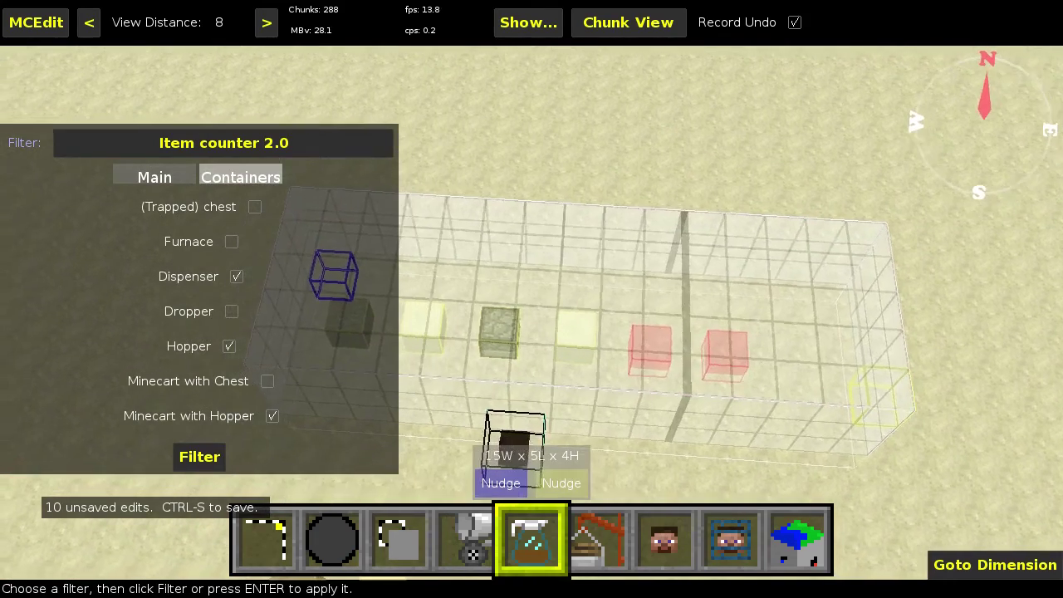
{"action": "key", "text": "d"}
{"action": "key", "text": "a"}
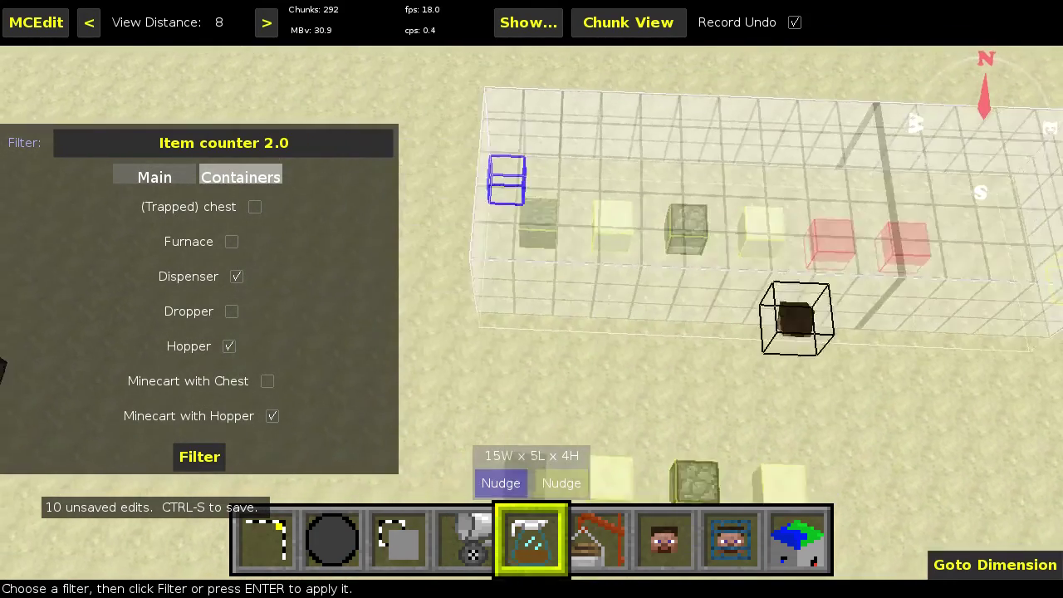
{"action": "key", "text": "d"}
{"action": "key", "text": "w"}
{"action": "key", "text": "a"}
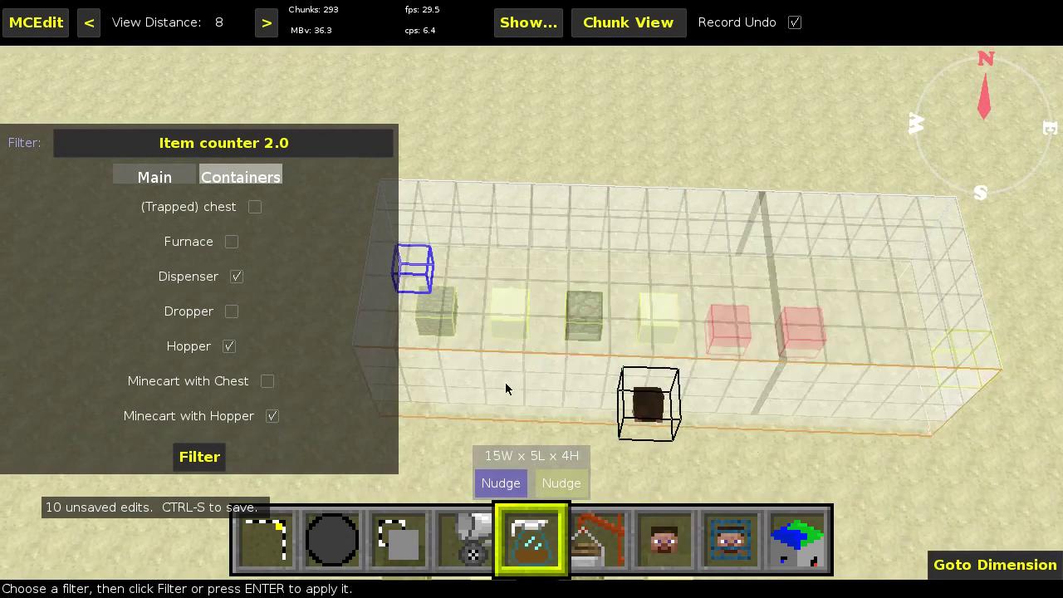
{"action": "left_click", "coordinate": [146, 176]}
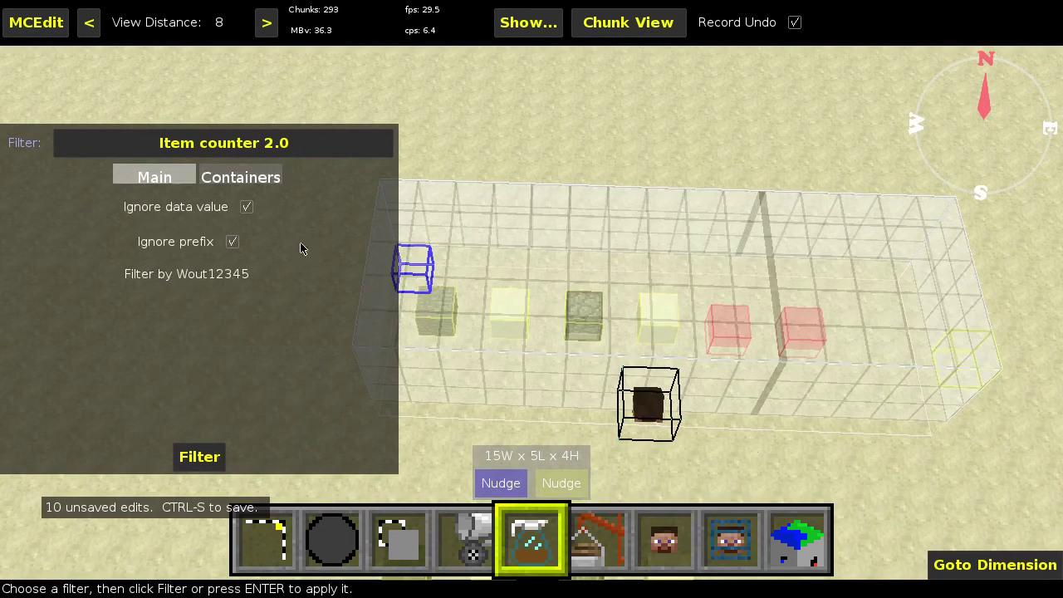
{"action": "left_click", "coordinate": [247, 207]}
{"action": "left_click", "coordinate": [199, 457]}
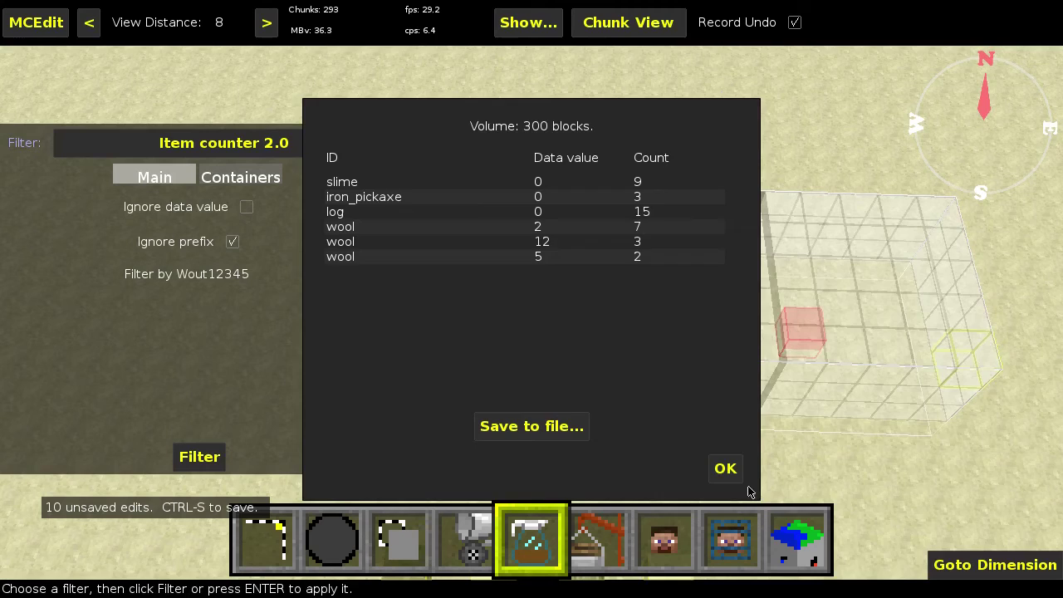
{"action": "left_click", "coordinate": [730, 471]}
- Recount with furnaces, chests and chest minecarts included and hoppers excluded
{"action": "left_click", "coordinate": [241, 181]}
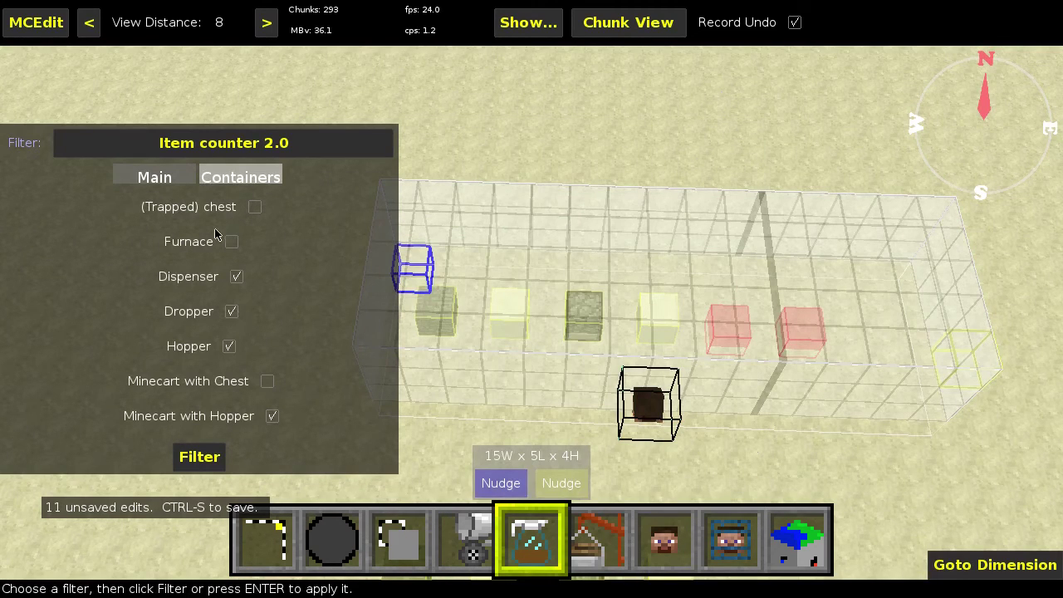
{"action": "left_click", "coordinate": [231, 241]}
{"action": "left_click", "coordinate": [255, 207]}
{"action": "left_click", "coordinate": [229, 345]}
{"action": "left_click", "coordinate": [267, 381]}
{"action": "left_click", "coordinate": [214, 462]}
{"action": "left_click", "coordinate": [708, 468]}
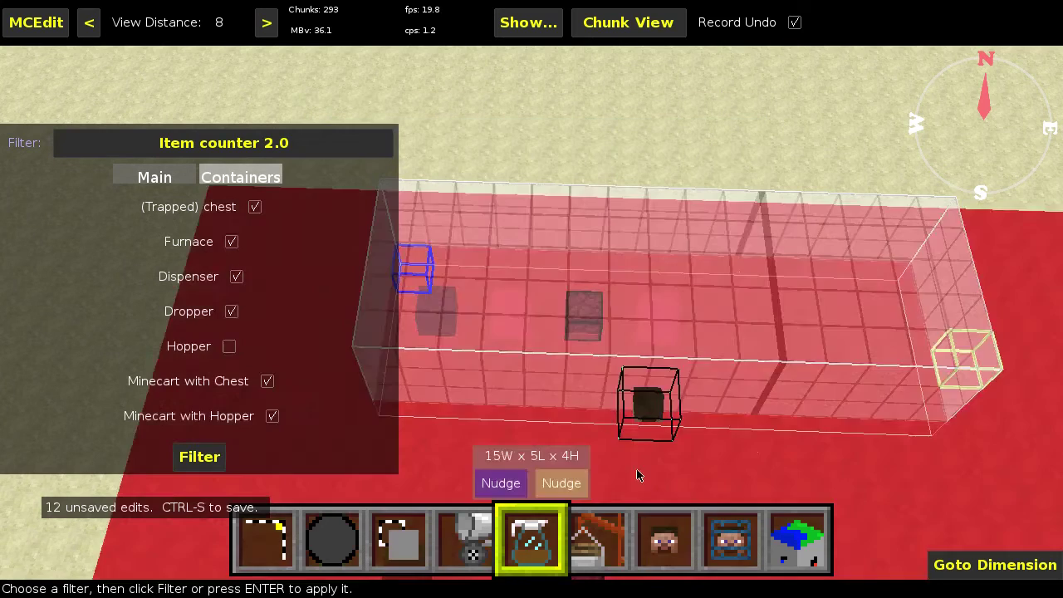
- Exclude hopper minecarts and chest minecarts to count block containers only
{"action": "left_click", "coordinate": [273, 415]}
{"action": "left_click", "coordinate": [267, 382]}
{"action": "left_click", "coordinate": [212, 458]}
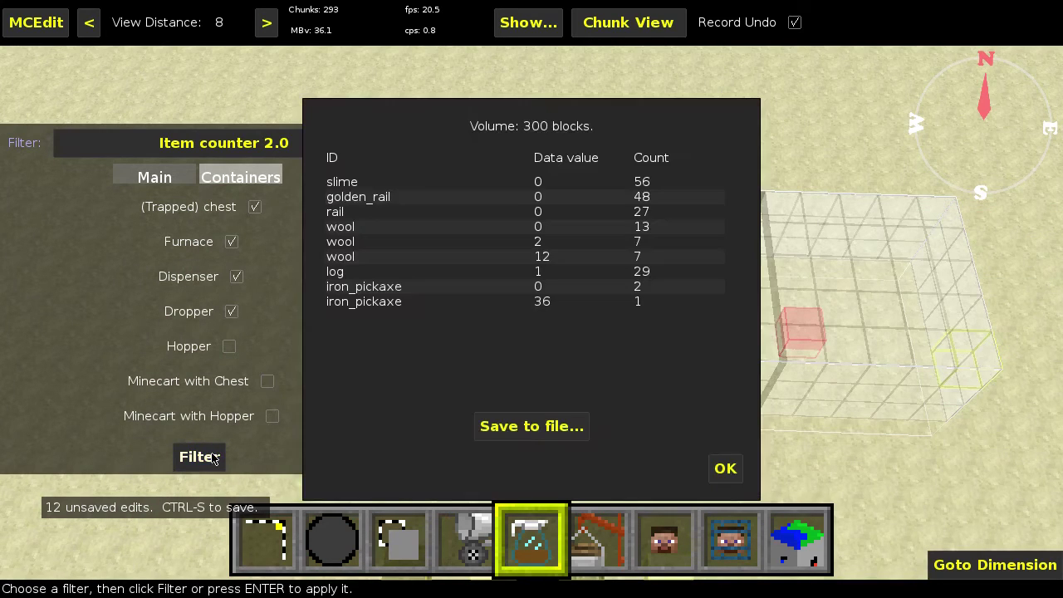
{"action": "left_click", "coordinate": [725, 468]}
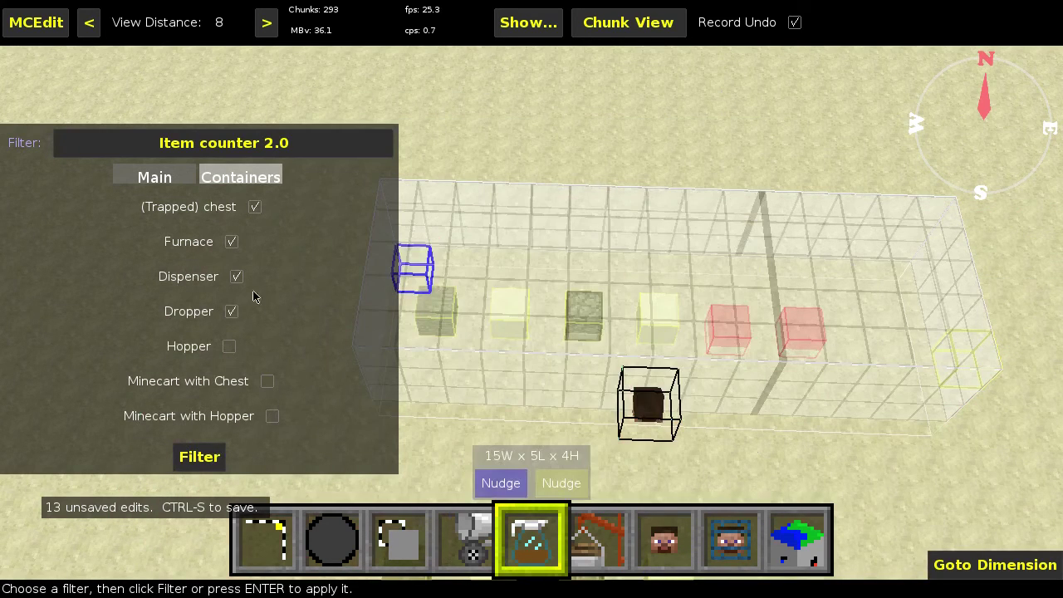
- Count minecarts only, getting 26 log, 1 iron_pickaxe and 28 wool
{"action": "left_click", "coordinate": [231, 347]}
{"action": "left_click", "coordinate": [268, 382]}
{"action": "left_click", "coordinate": [272, 416]}
{"action": "left_click", "coordinate": [231, 242]}
{"action": "left_click", "coordinate": [237, 276]}
{"action": "left_click", "coordinate": [232, 311]}
{"action": "left_click", "coordinate": [229, 346]}
{"action": "left_click", "coordinate": [210, 455]}
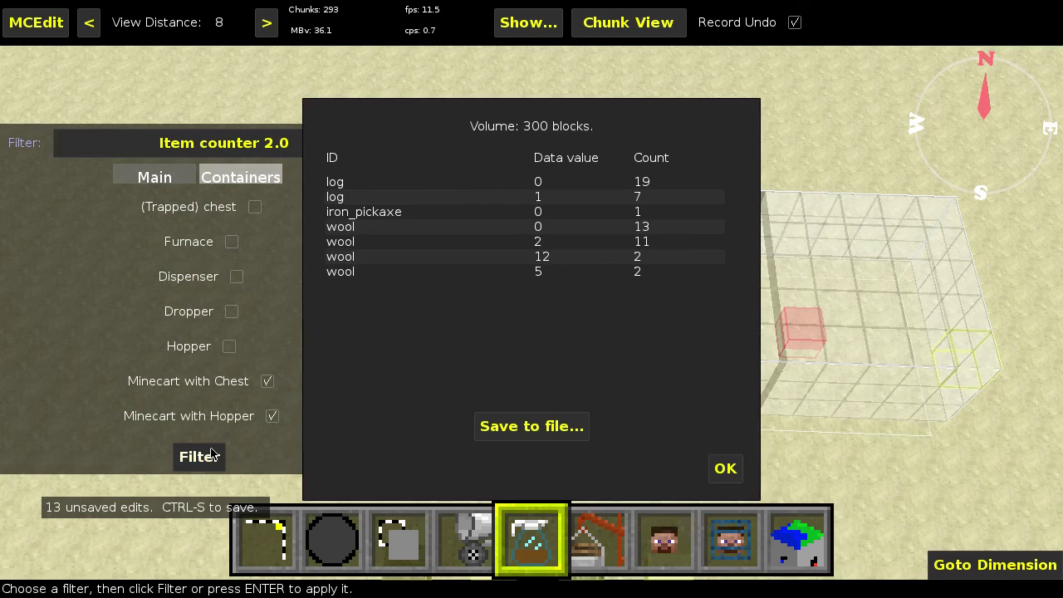
{"action": "left_click", "coordinate": [726, 469]}
- Re-include hoppers, droppers, dispensers, furnaces and chests in the count
{"action": "left_click", "coordinate": [230, 346]}
{"action": "left_click", "coordinate": [232, 311]}
{"action": "left_click", "coordinate": [237, 276]}
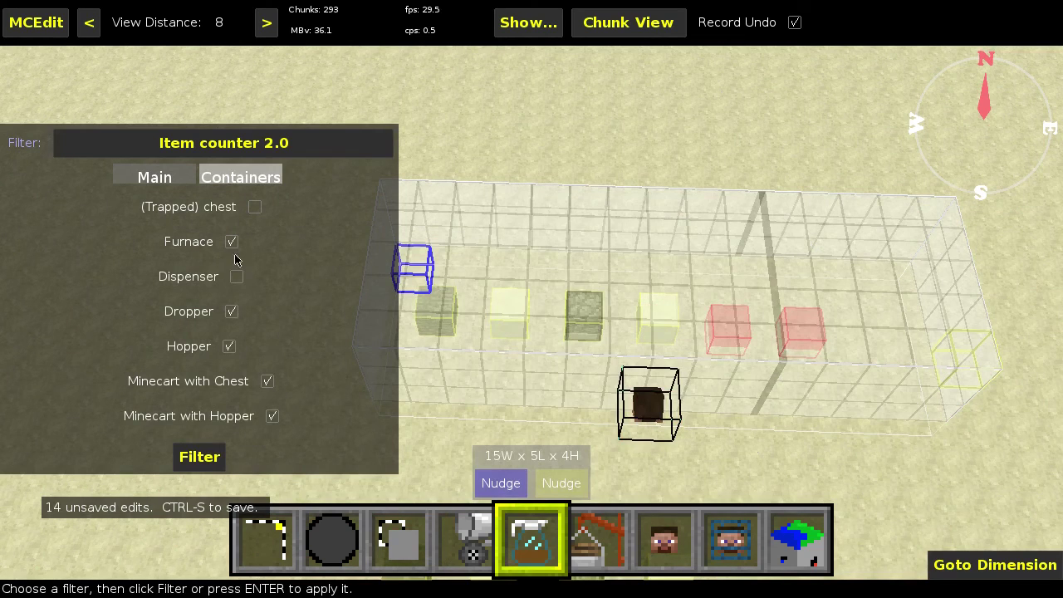
{"action": "left_click", "coordinate": [232, 241]}
{"action": "left_click", "coordinate": [255, 207]}
{"action": "left_click", "coordinate": [159, 180]}
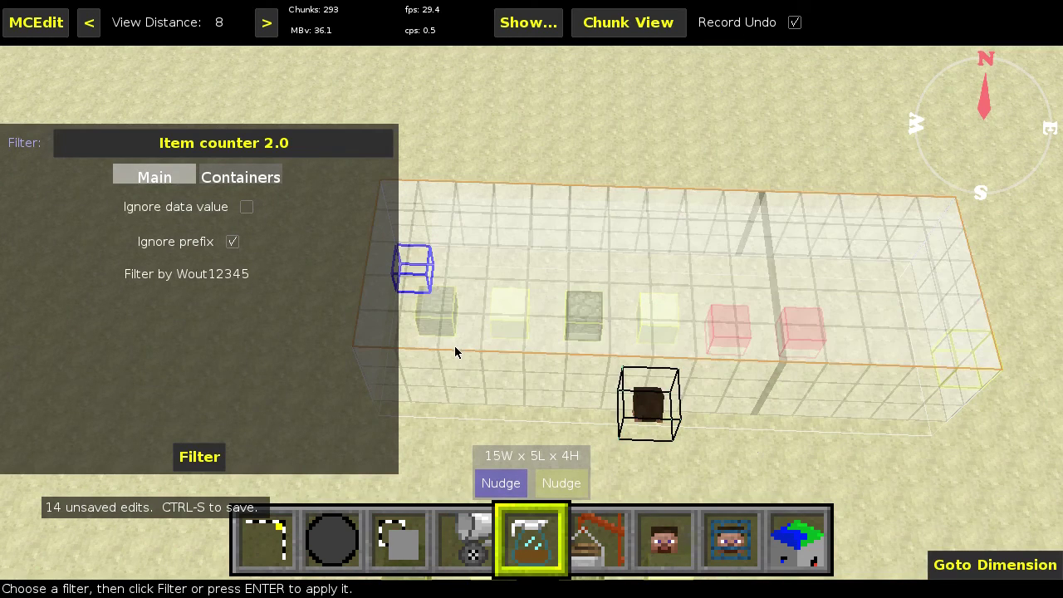